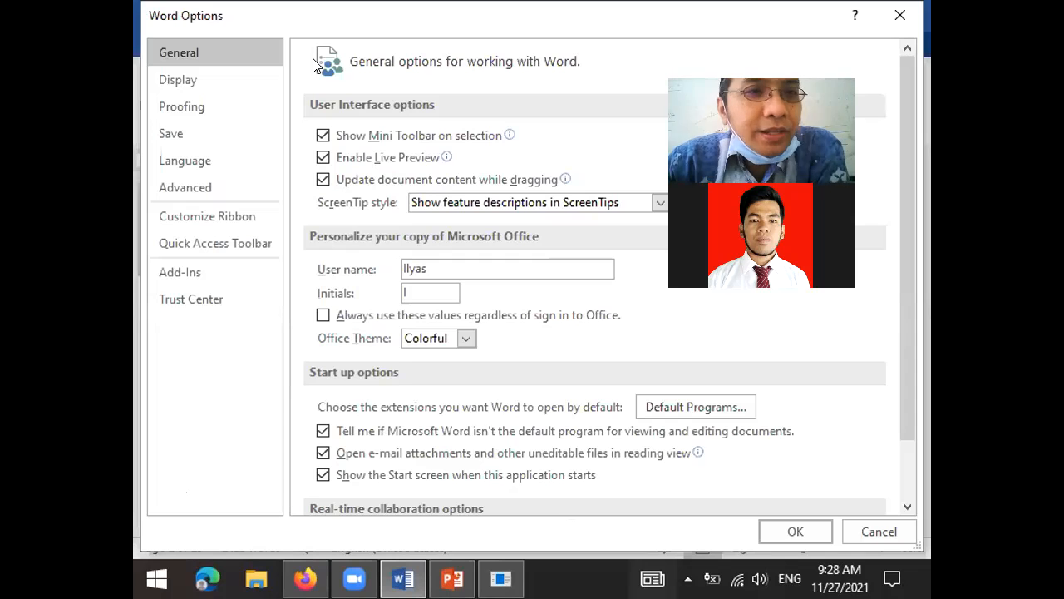
Step: In the advanced Word options, switch the display measurement units to inches and back to centimeters, and apply the options
{"action": "left_click", "coordinate": [181, 80]}
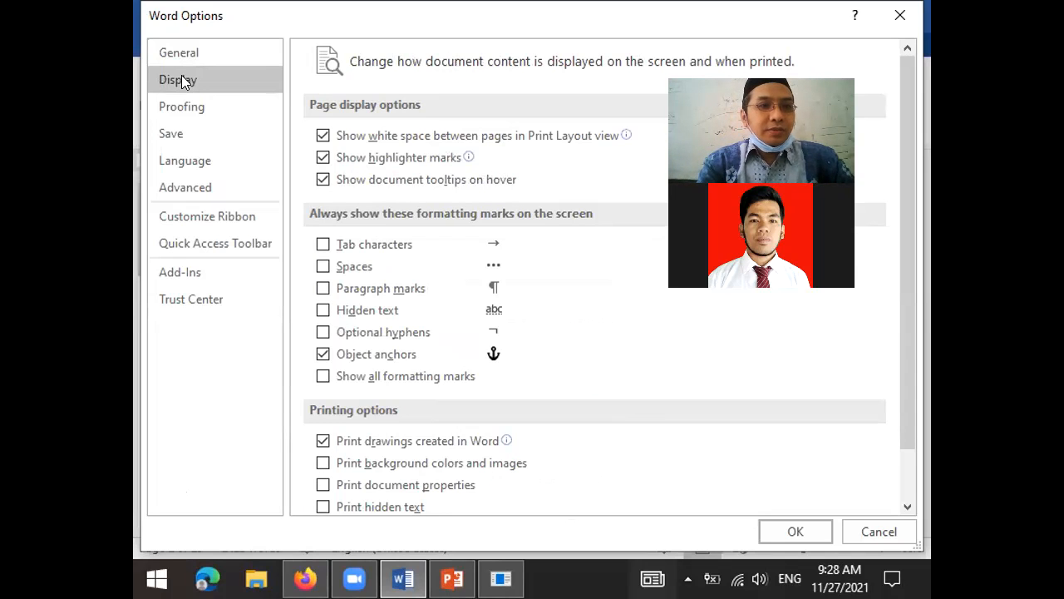
{"action": "left_click", "coordinate": [188, 186]}
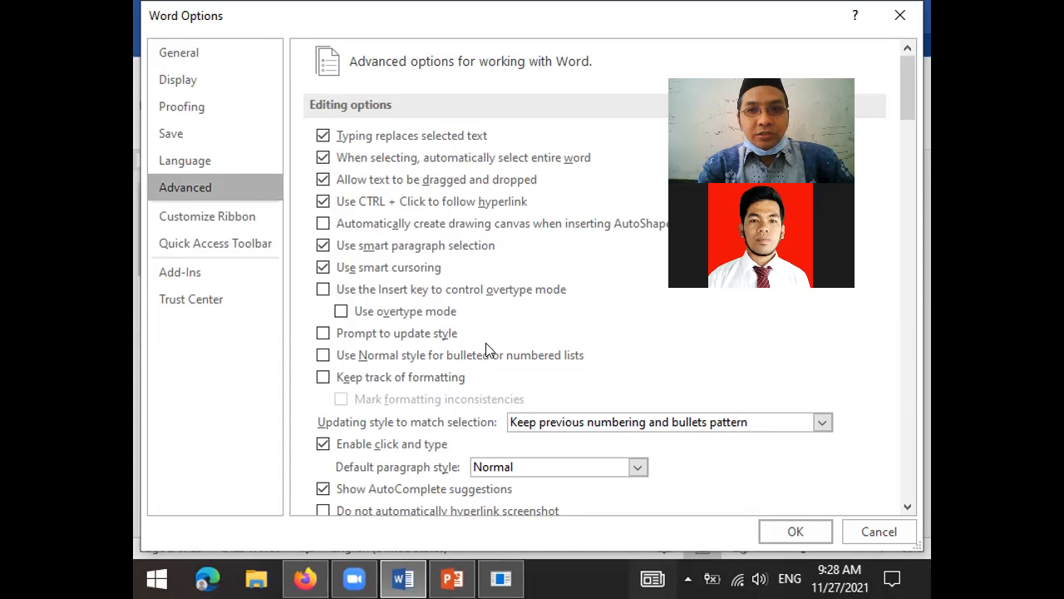
{"action": "scroll", "coordinate": [488, 349], "scroll_direction": "down", "scroll_amount": 6}
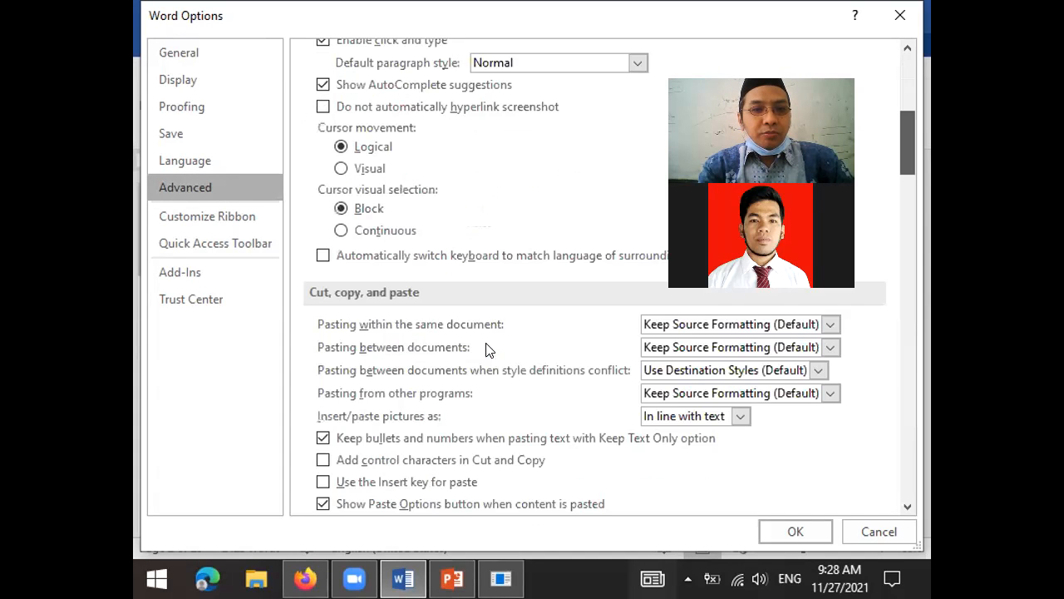
{"action": "scroll", "coordinate": [488, 349], "scroll_direction": "down", "scroll_amount": 3}
{"action": "scroll", "coordinate": [905, 216], "scroll_direction": "down", "scroll_amount": 8}
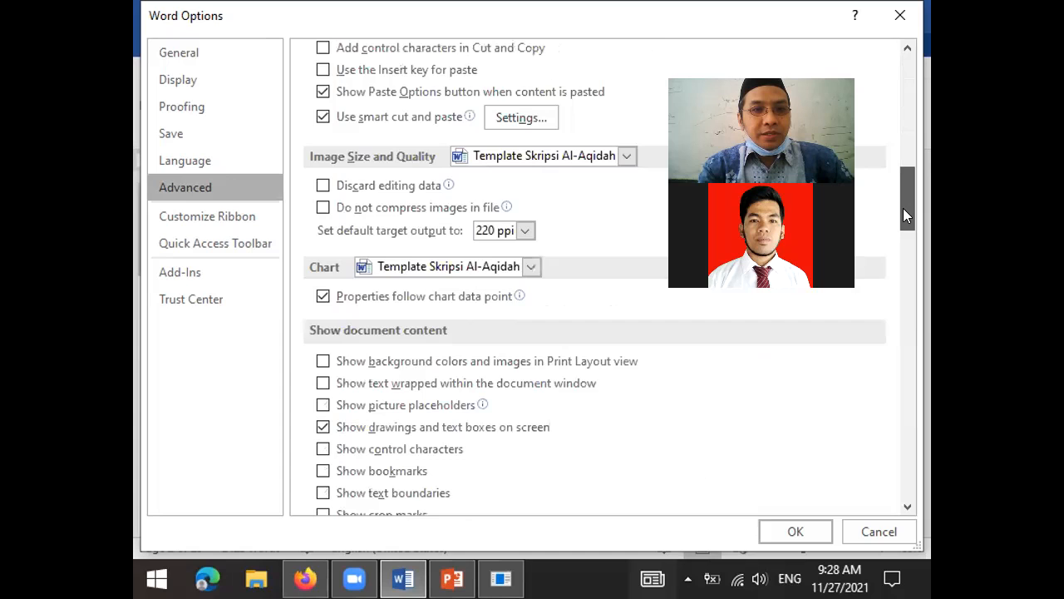
{"action": "scroll", "coordinate": [906, 208], "scroll_direction": "up", "scroll_amount": 1}
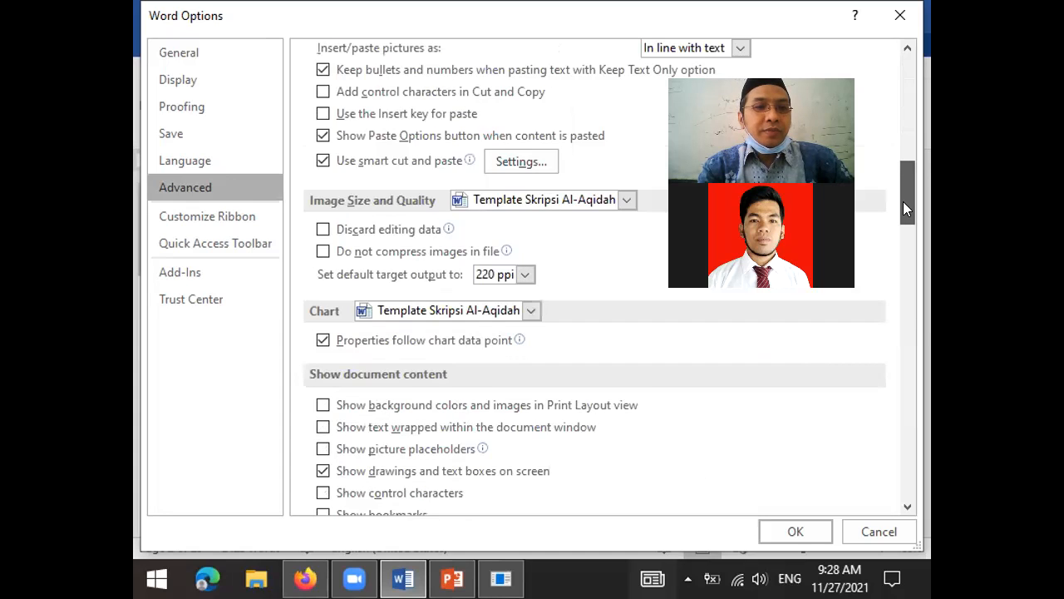
{"action": "scroll", "coordinate": [904, 210], "scroll_direction": "down", "scroll_amount": 2}
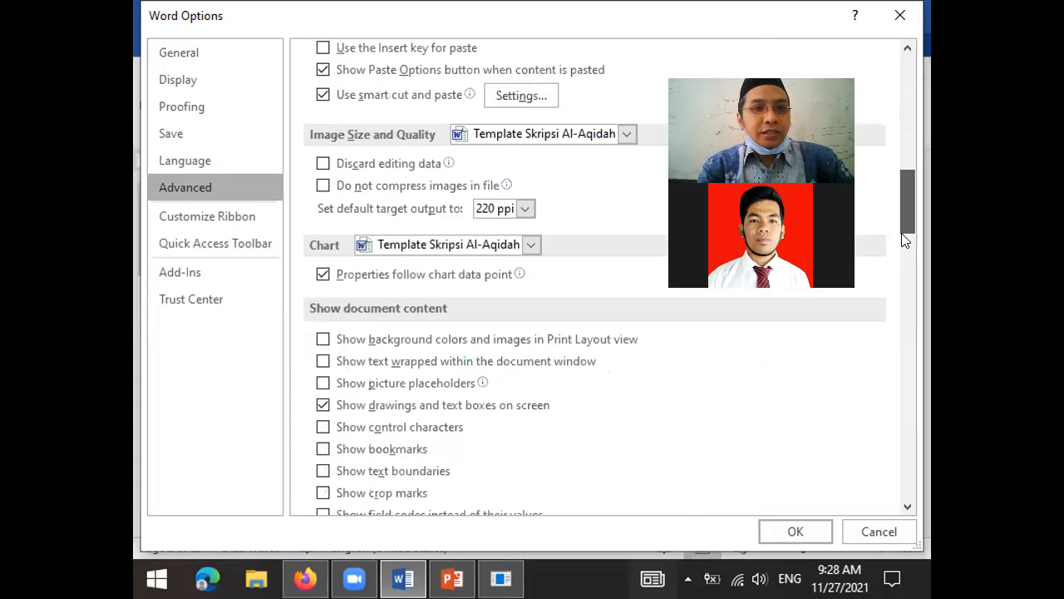
{"action": "scroll", "coordinate": [905, 239], "scroll_direction": "down", "scroll_amount": 15}
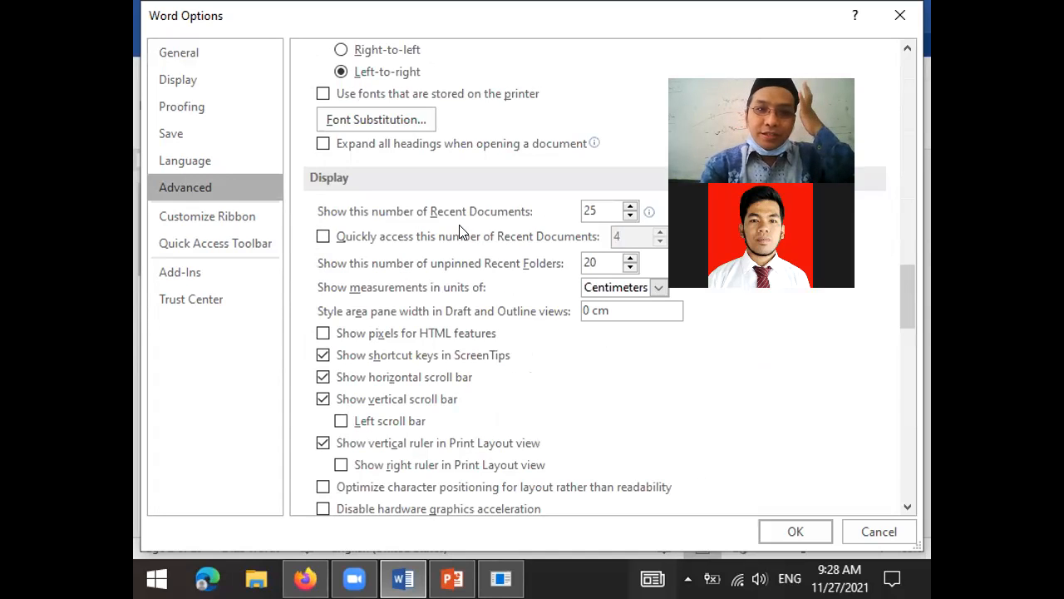
{"action": "left_click", "coordinate": [228, 187]}
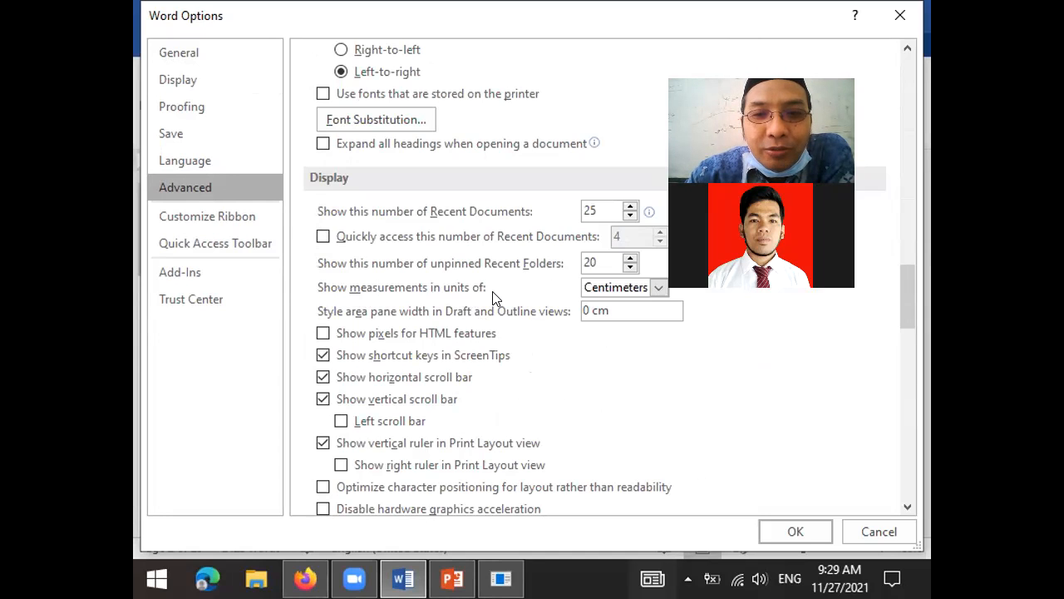
{"action": "left_click", "coordinate": [624, 287]}
{"action": "left_click", "coordinate": [619, 301]}
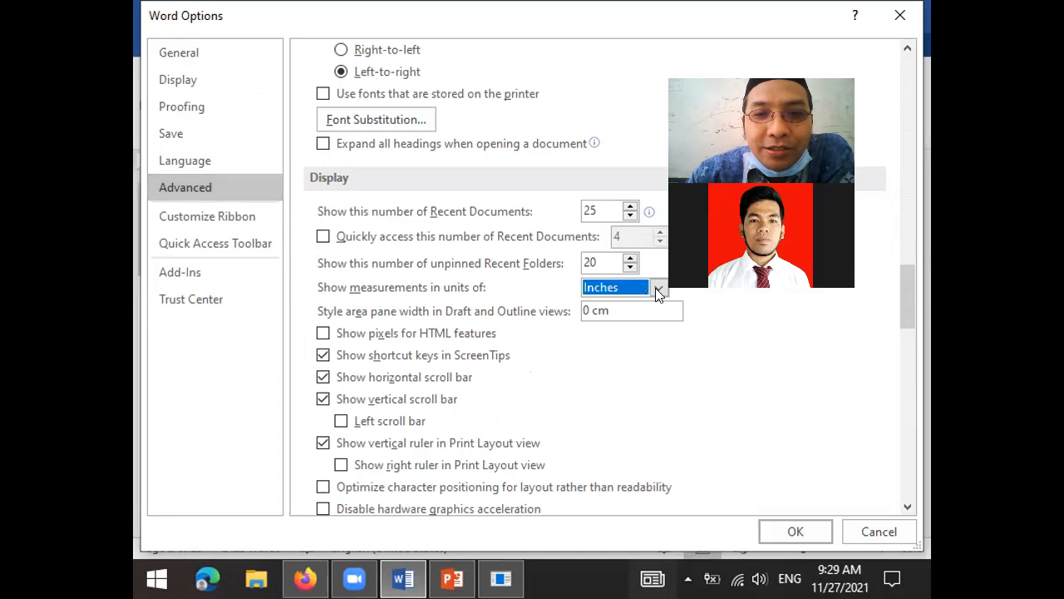
{"action": "key", "text": "alt+Down"}
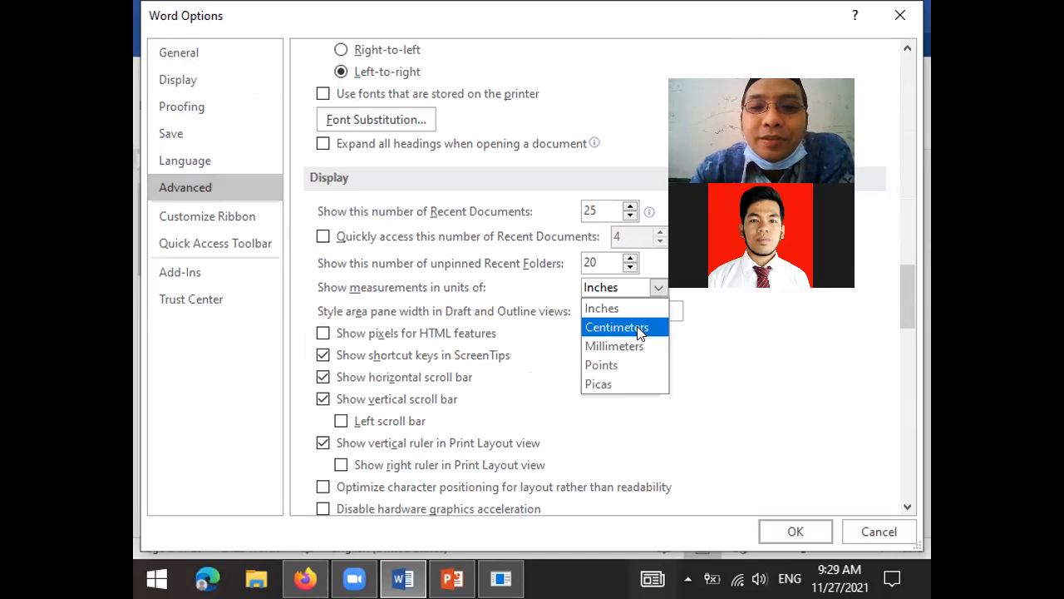
{"action": "left_click", "coordinate": [640, 331]}
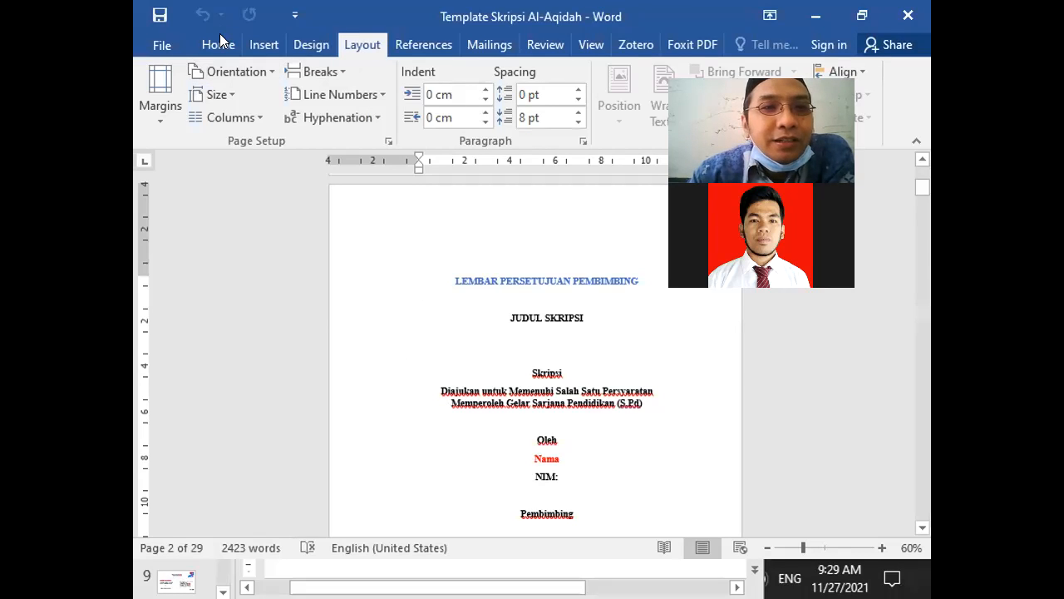
Step: Open the custom margins settings for the current section, review the page margins, and close them without changes
{"action": "left_click", "coordinate": [160, 95]}
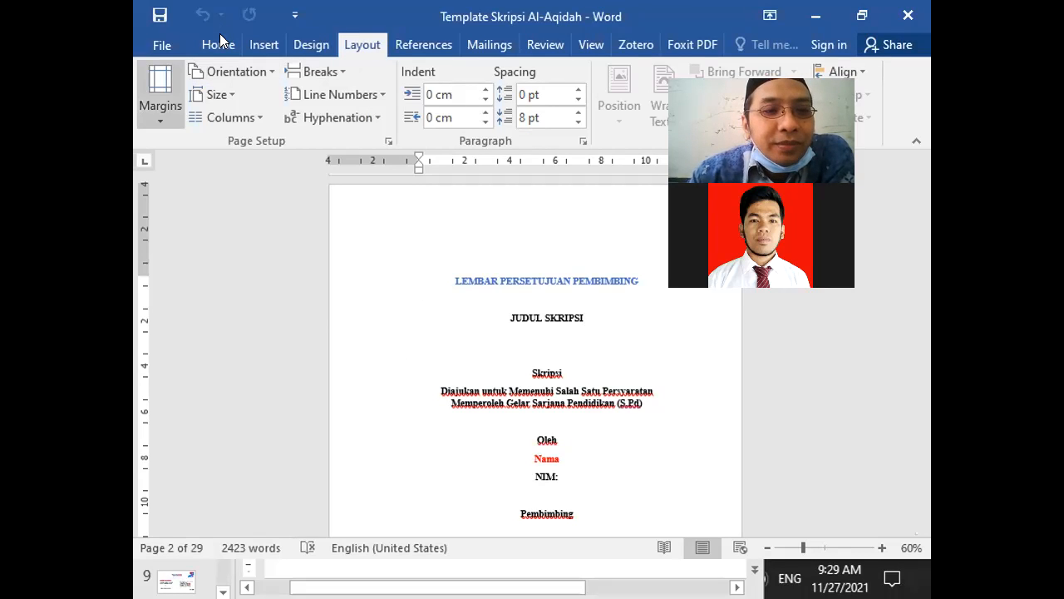
{"action": "left_click", "coordinate": [198, 467]}
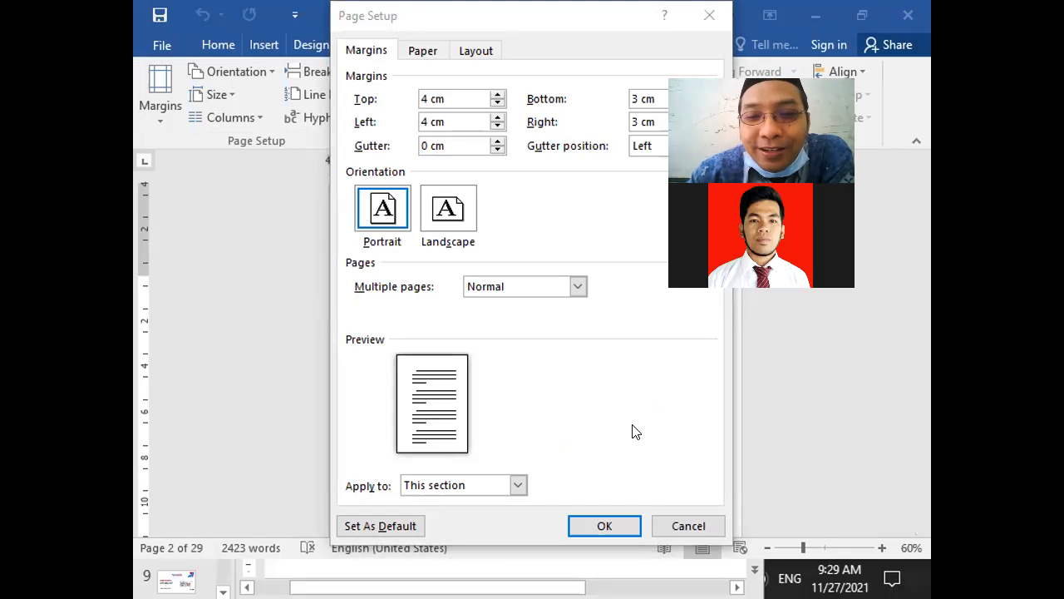
{"action": "left_click", "coordinate": [677, 523]}
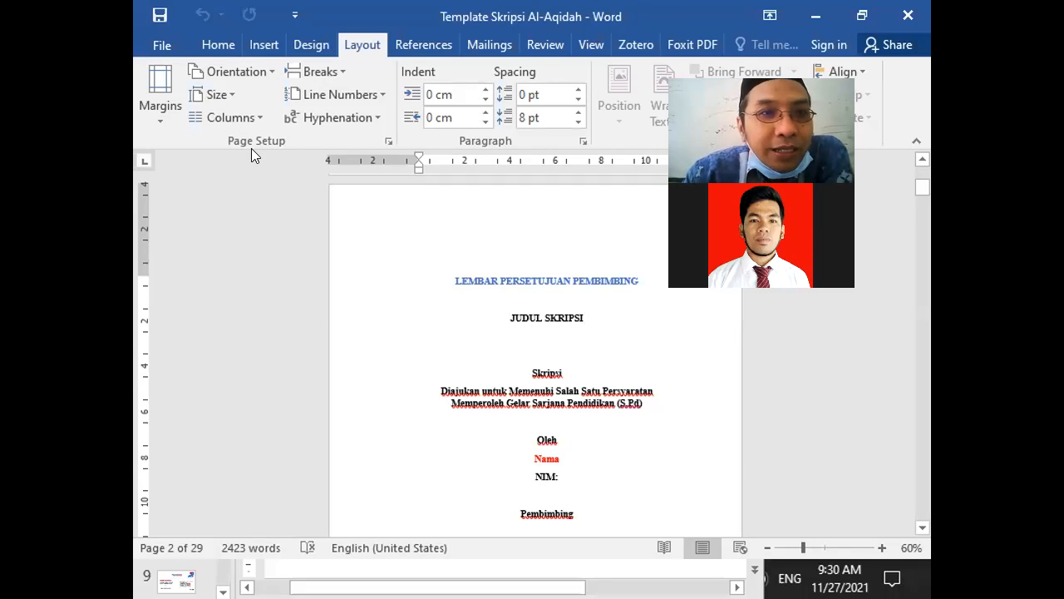
Step: Reopen the advanced Word options, switch the measurement units to inches and back to centimeters, and apply
{"action": "left_click", "coordinate": [162, 47]}
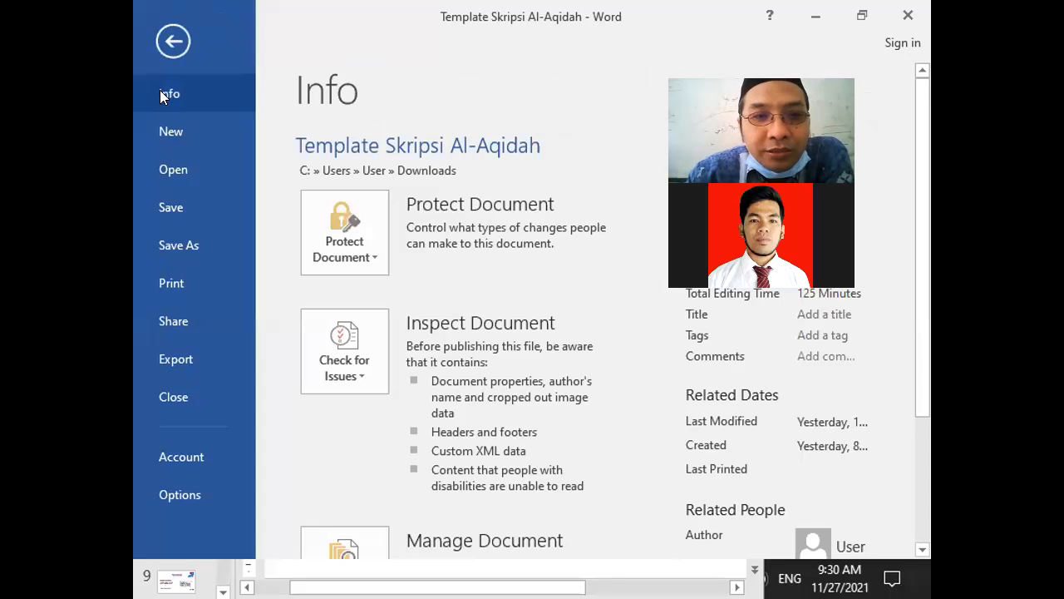
{"action": "left_click", "coordinate": [177, 488]}
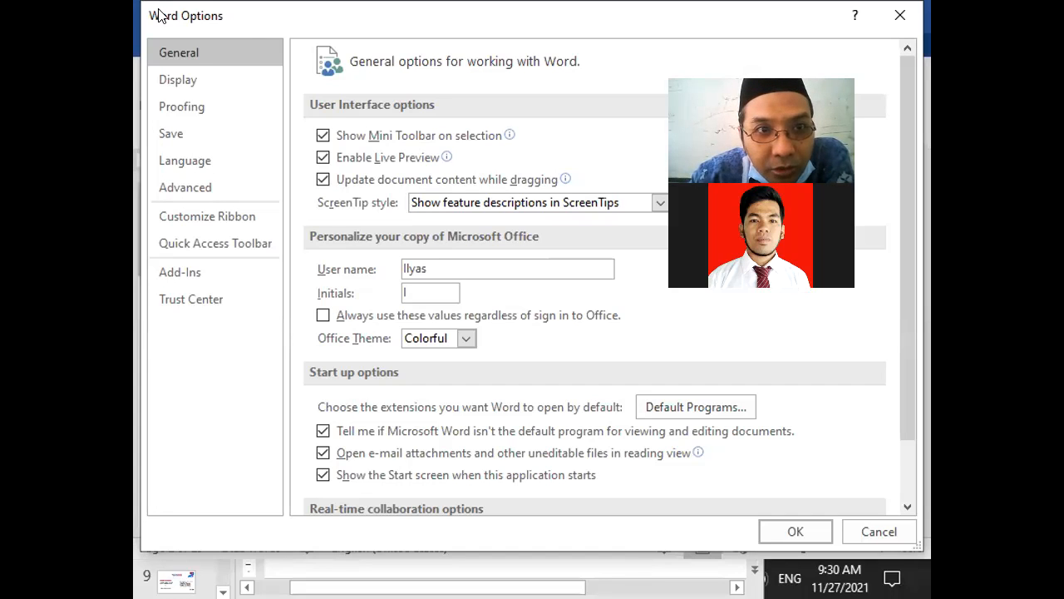
{"action": "left_click", "coordinate": [208, 190]}
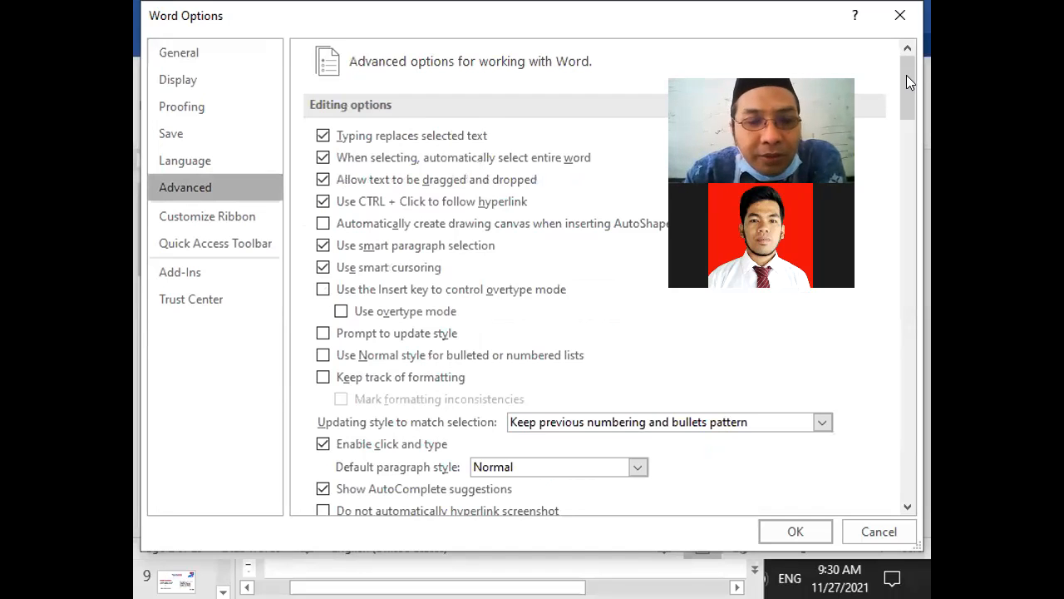
{"action": "left_click_drag", "start_coordinate": [906, 98], "coordinate": [907, 187]}
{"action": "left_click", "coordinate": [908, 192]}
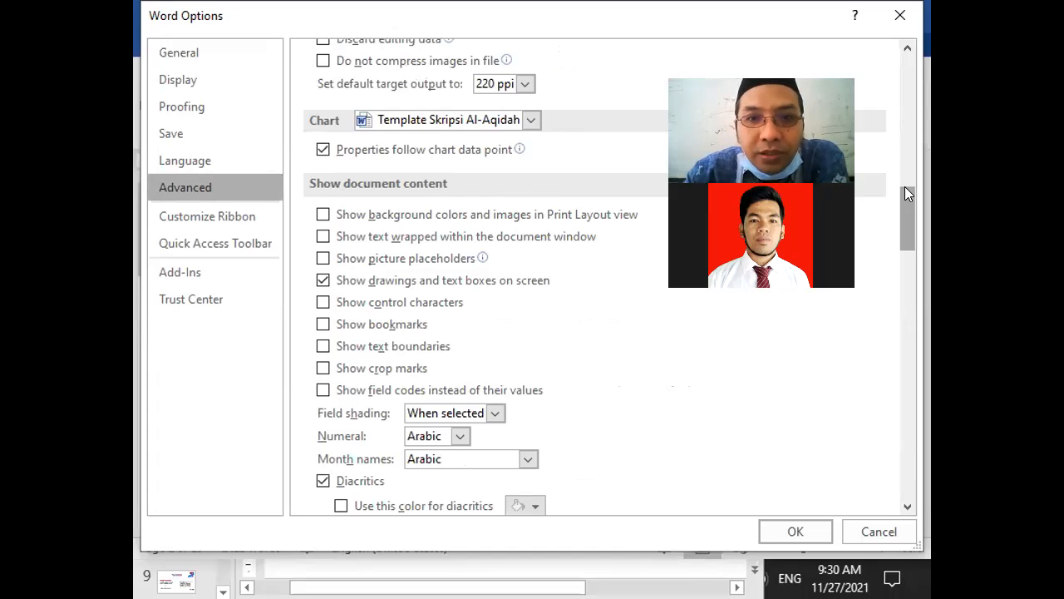
{"action": "scroll", "coordinate": [908, 193], "scroll_direction": "down", "scroll_amount": 4}
{"action": "scroll", "coordinate": [908, 193], "scroll_direction": "down", "scroll_amount": 4}
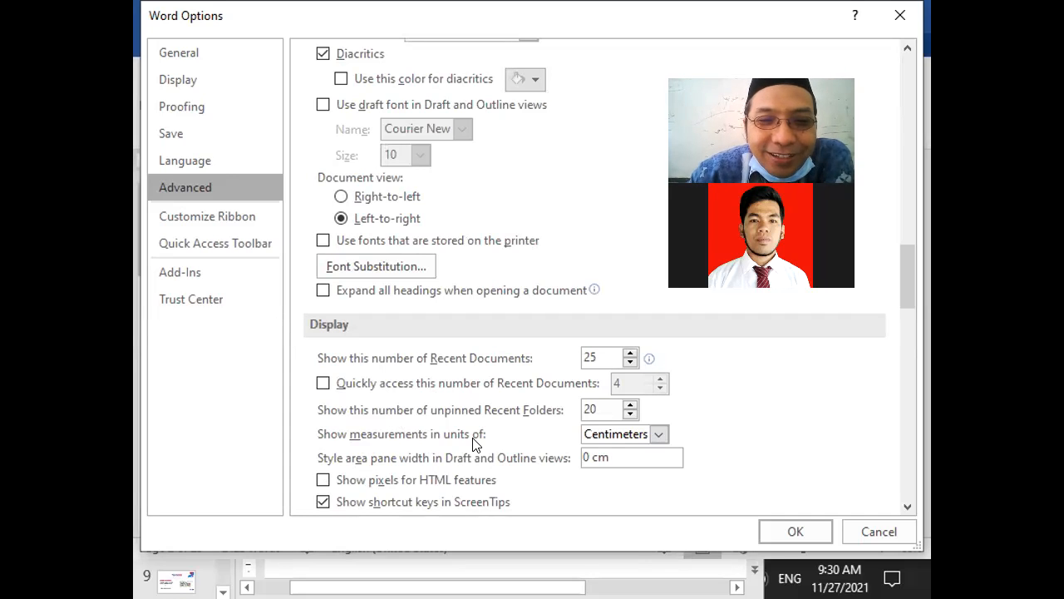
{"action": "left_click", "coordinate": [656, 436]}
{"action": "left_click", "coordinate": [629, 451]}
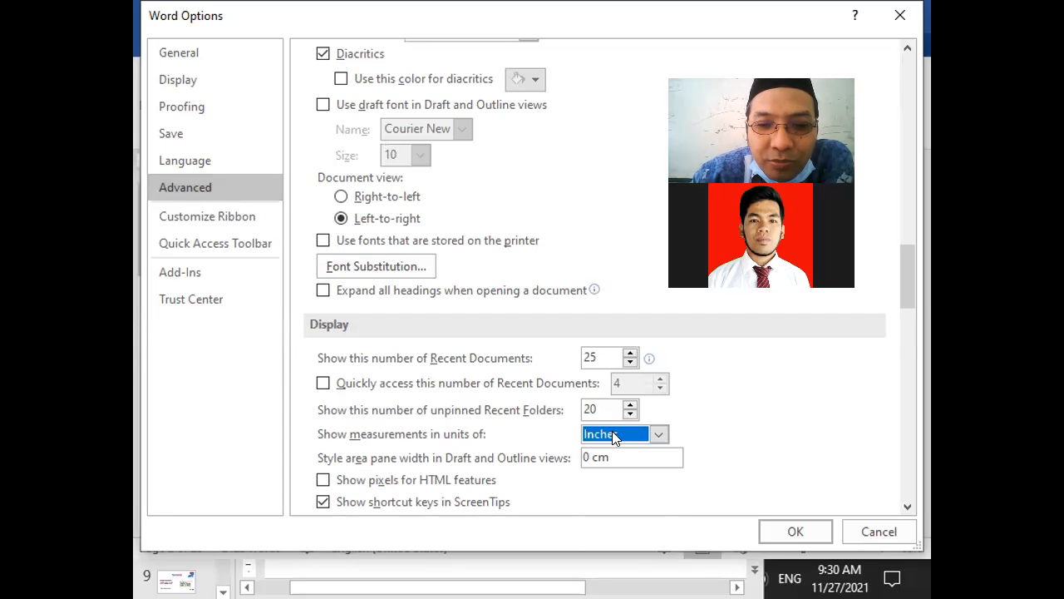
{"action": "left_click", "coordinate": [658, 434]}
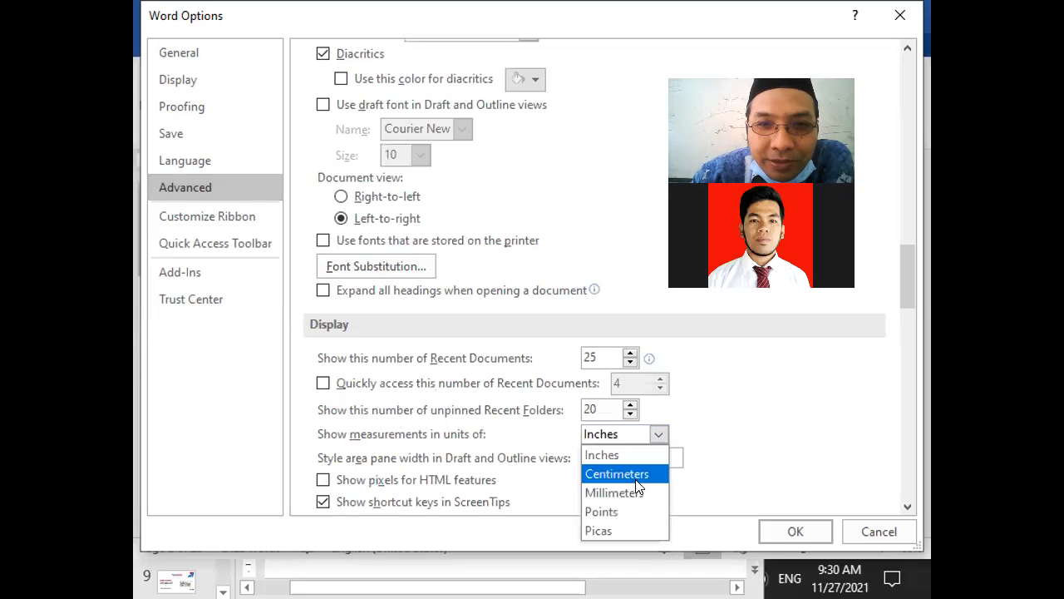
{"action": "left_click", "coordinate": [774, 528]}
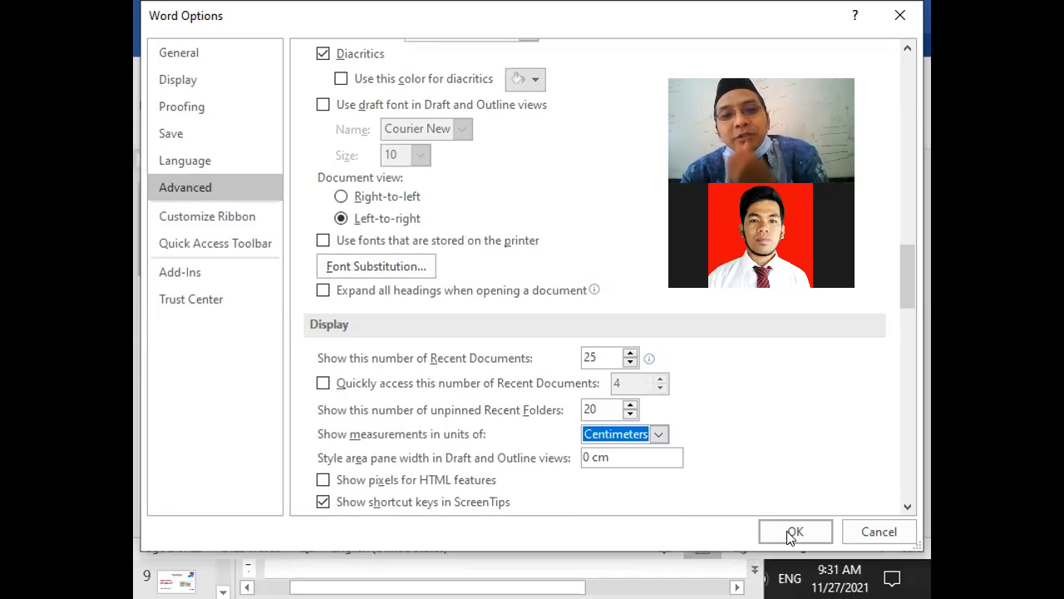
{"action": "left_click", "coordinate": [788, 531]}
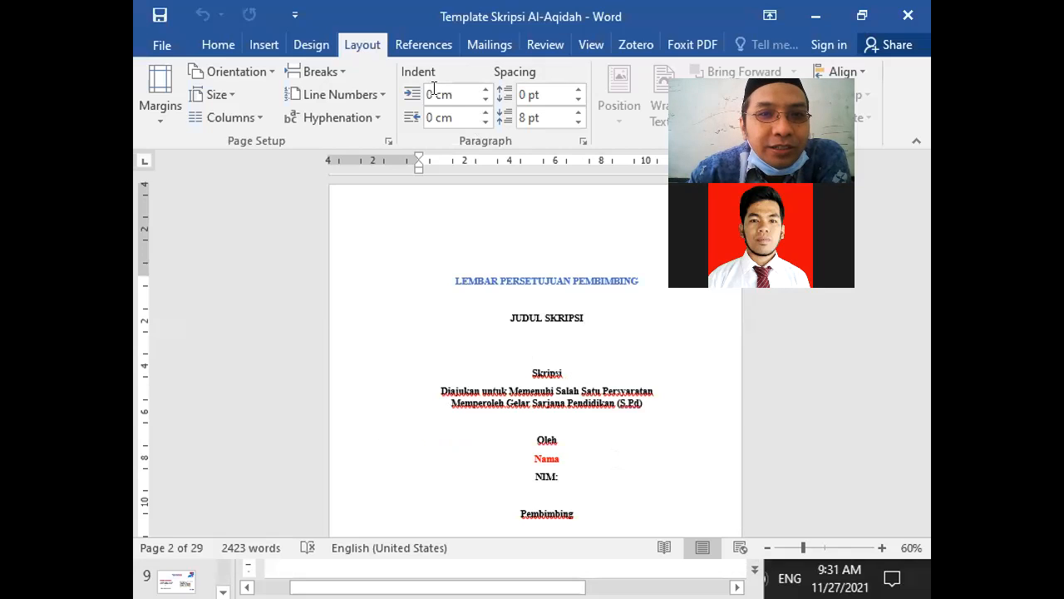
Step: Examine the top, bottom, left and right margins in the custom margins settings, and cancel without changes
{"action": "left_click", "coordinate": [154, 118]}
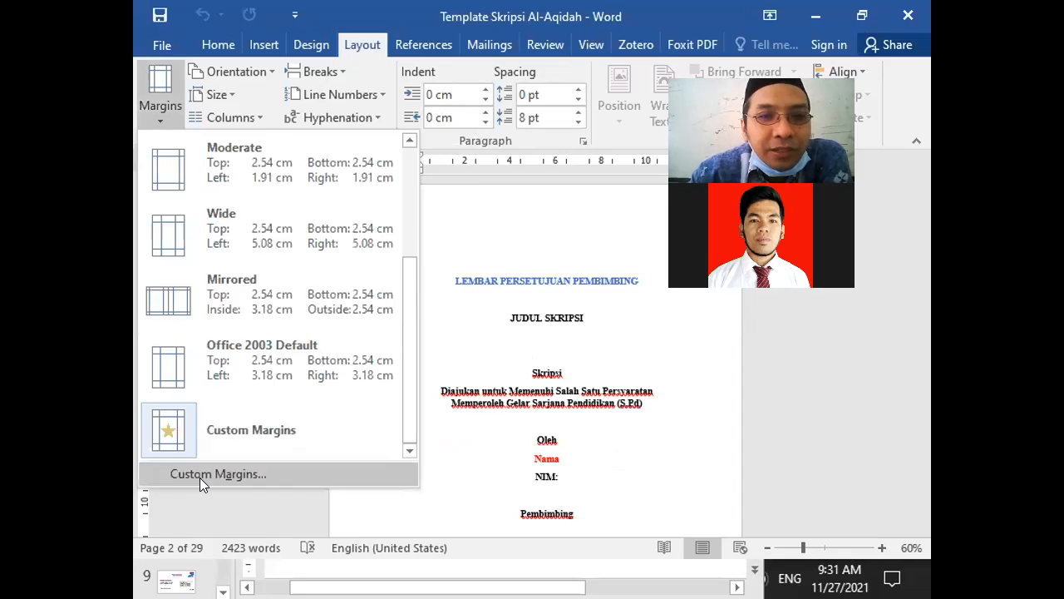
{"action": "left_click", "coordinate": [199, 475]}
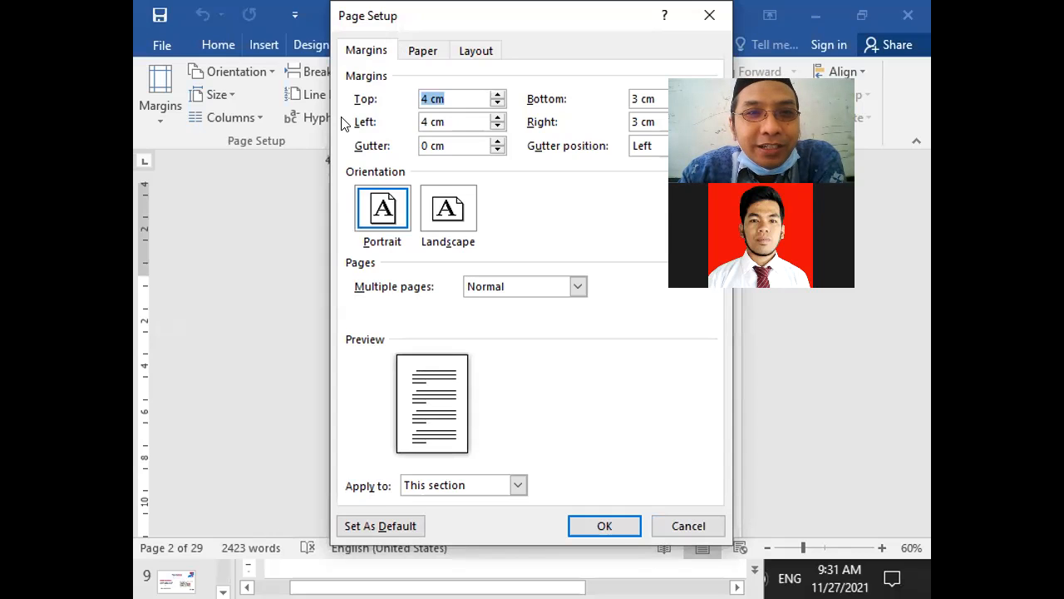
{"action": "left_click", "coordinate": [694, 523]}
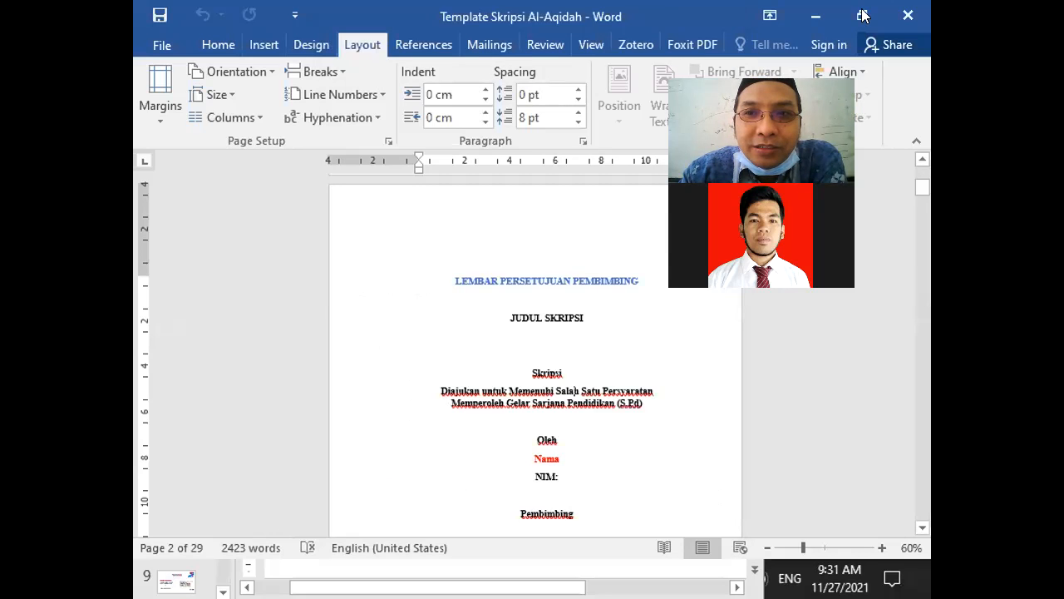
Step: Switch to the Sisi-sisi Artikel presentation in PowerPoint, maximize it, and view slide 5 about paragraph line spacing
{"action": "left_click", "coordinate": [757, 404]}
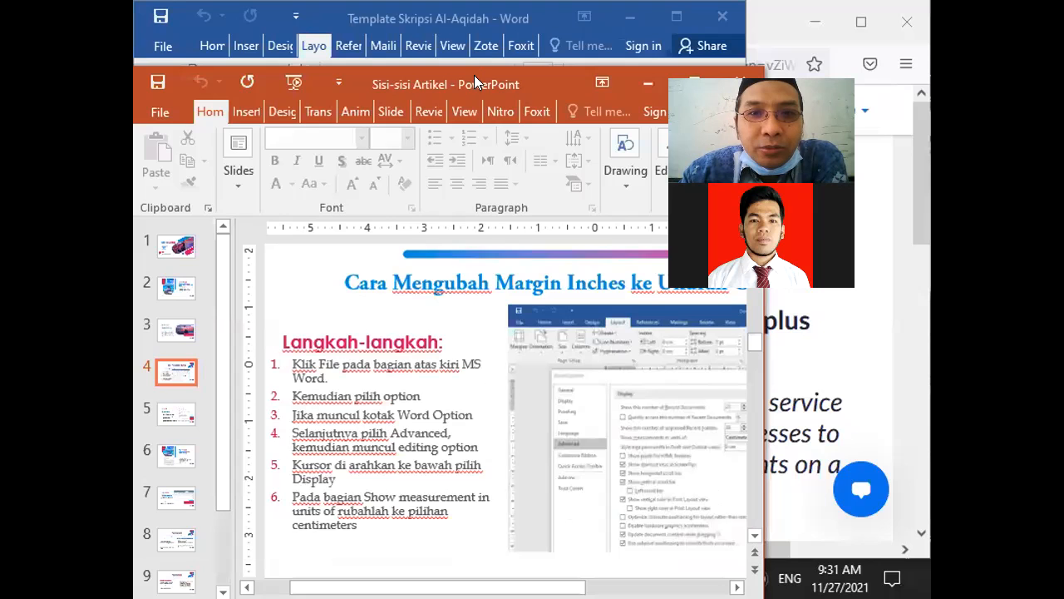
{"action": "left_click_drag", "start_coordinate": [474, 75], "coordinate": [496, 48]}
{"action": "left_click", "coordinate": [719, 55]}
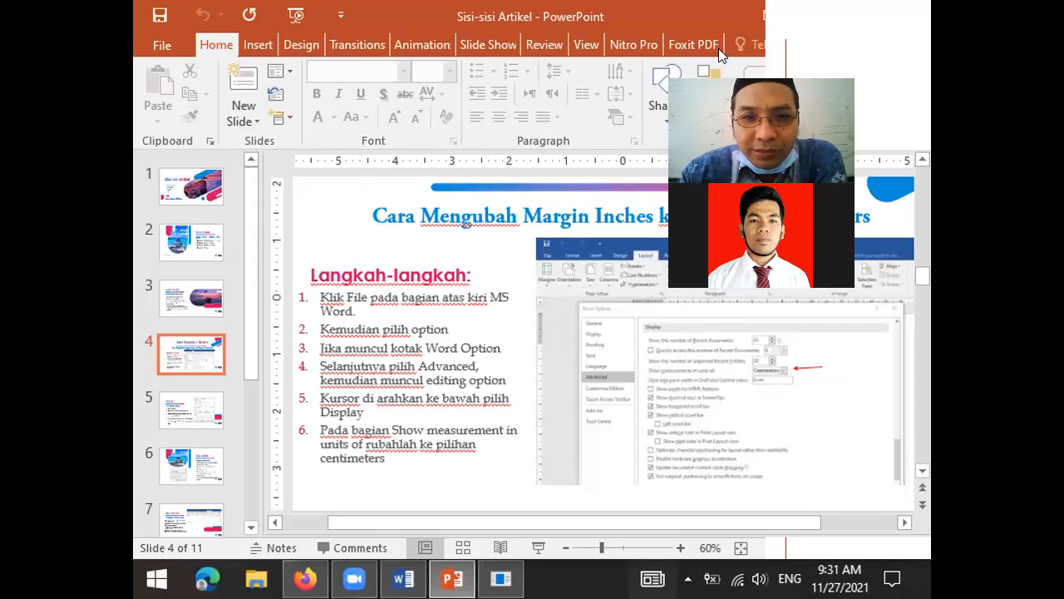
{"action": "left_click", "coordinate": [176, 408]}
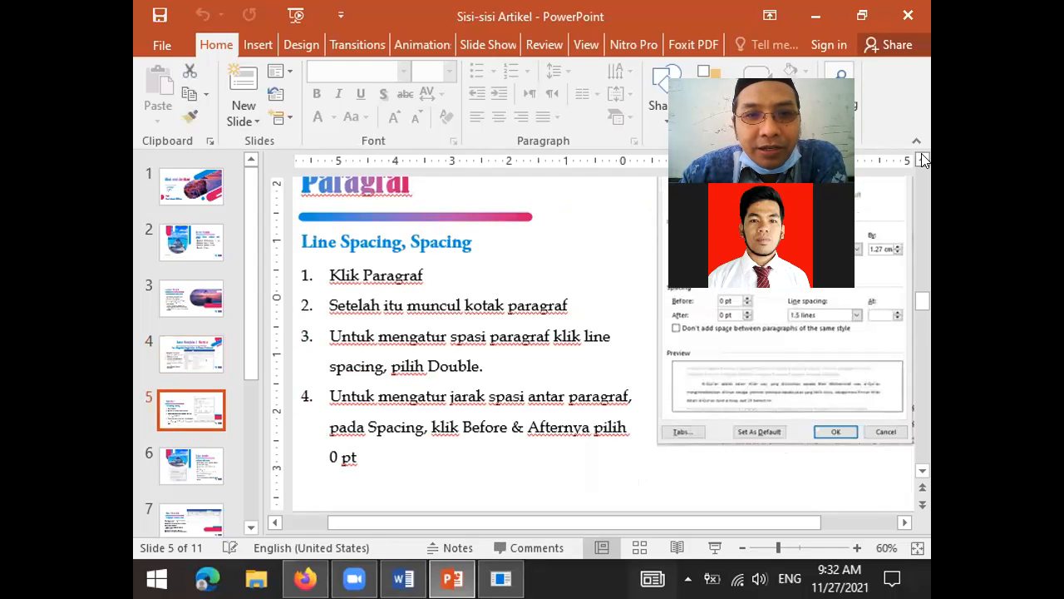
{"action": "scroll", "coordinate": [921, 160], "scroll_direction": "up", "scroll_amount": 1}
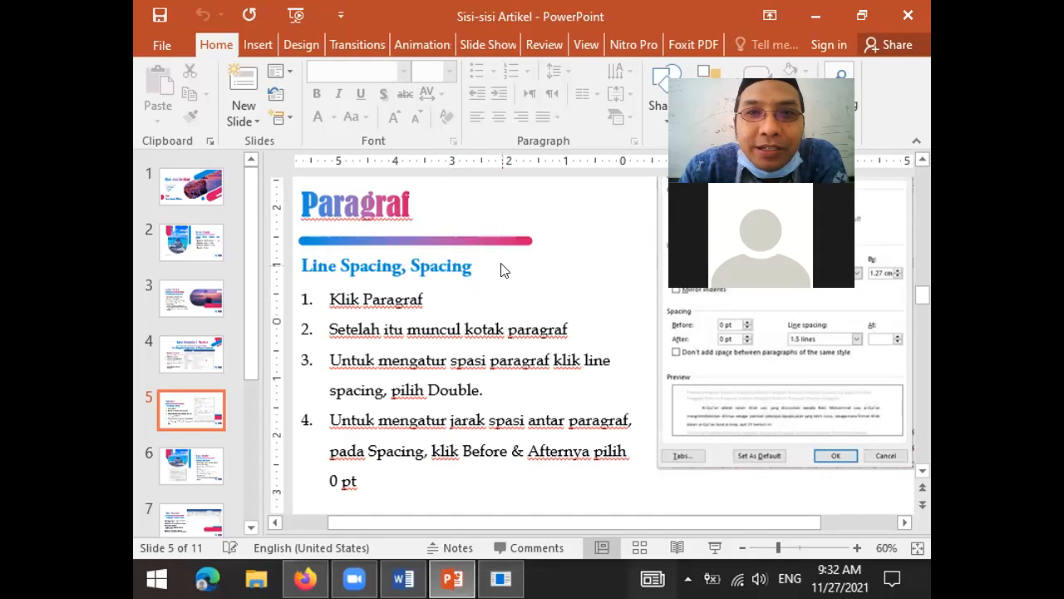
Step: Switch back to the Template Skripsi Al-Aqidah document in Word and show it maximized
{"action": "key", "text": "super+Down"}
{"action": "key", "text": "alt+Tab"}
{"action": "key", "text": "super+Up"}
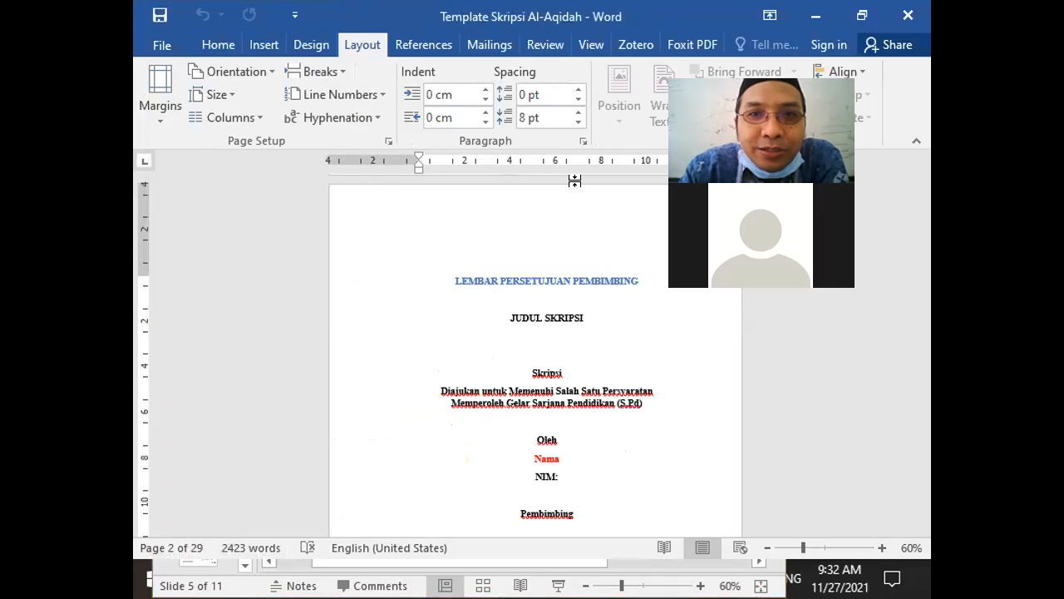
{"action": "left_click", "coordinate": [861, 17]}
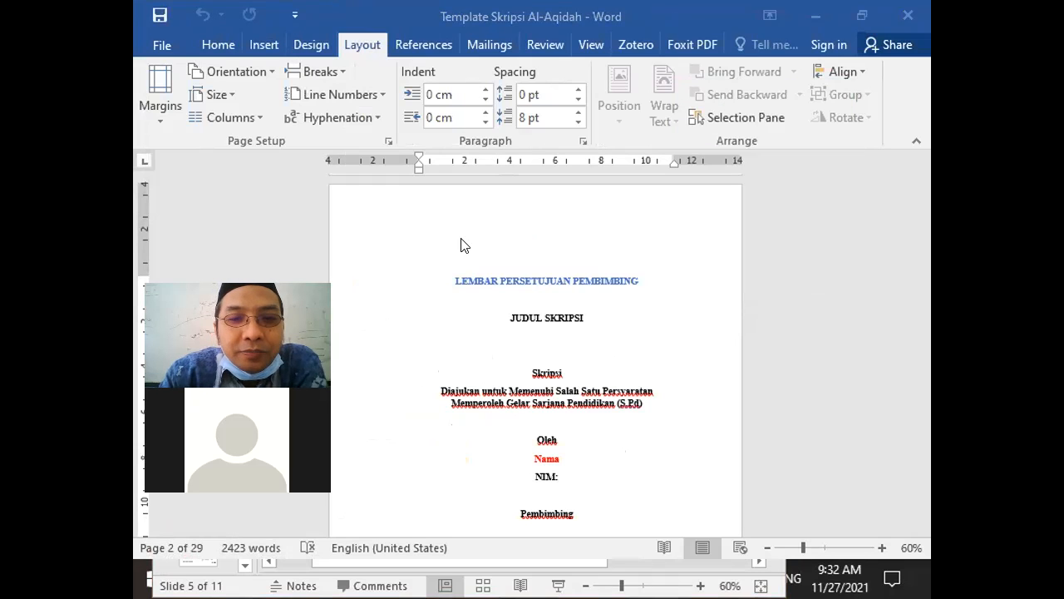
Step: Place the cursor at the start of the first KATA PENGANTAR body paragraph, before "Alhamdulillah"
{"action": "scroll", "coordinate": [481, 392], "scroll_direction": "down", "scroll_amount": 10}
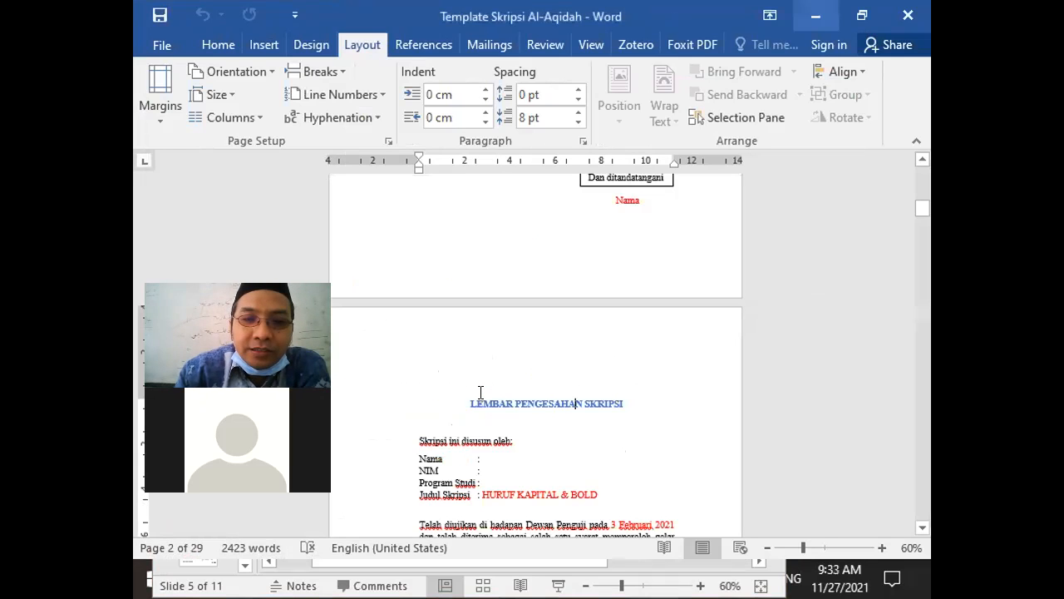
{"action": "left_click", "coordinate": [481, 392]}
{"action": "scroll", "coordinate": [480, 392], "scroll_direction": "down", "scroll_amount": 10}
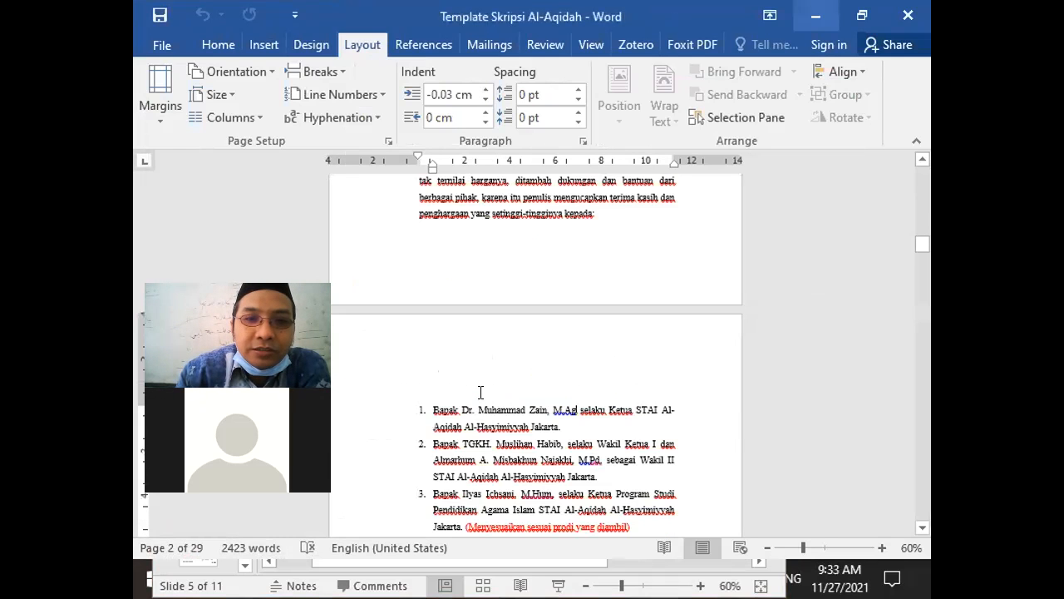
{"action": "scroll", "coordinate": [480, 392], "scroll_direction": "up", "scroll_amount": 10}
{"action": "left_click", "coordinate": [445, 454]}
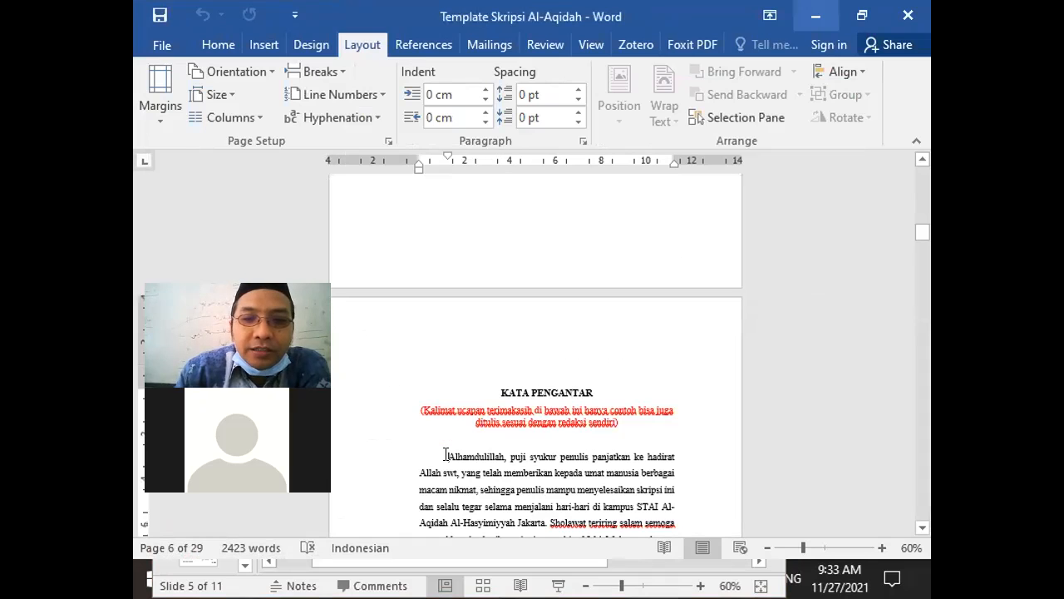
Step: Select the first KATA PENGANTAR body paragraph's text from "Alhamdulillah" to "menjalani" and set its line spacing to Double
{"action": "left_click", "coordinate": [882, 548]}
{"action": "left_click", "coordinate": [882, 548]}
{"action": "left_click", "coordinate": [882, 547]}
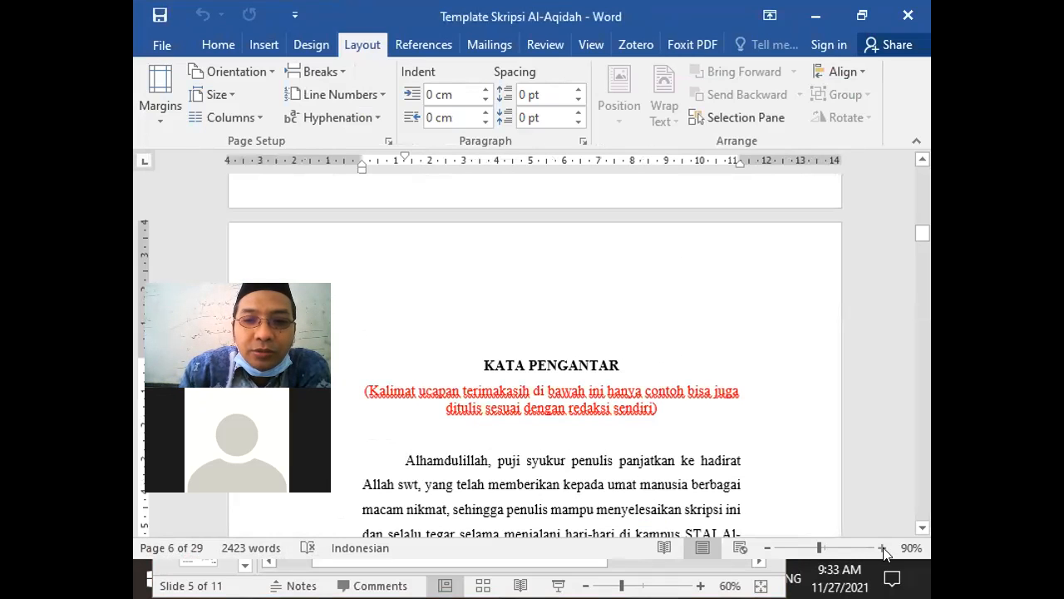
{"action": "left_click", "coordinate": [701, 520]}
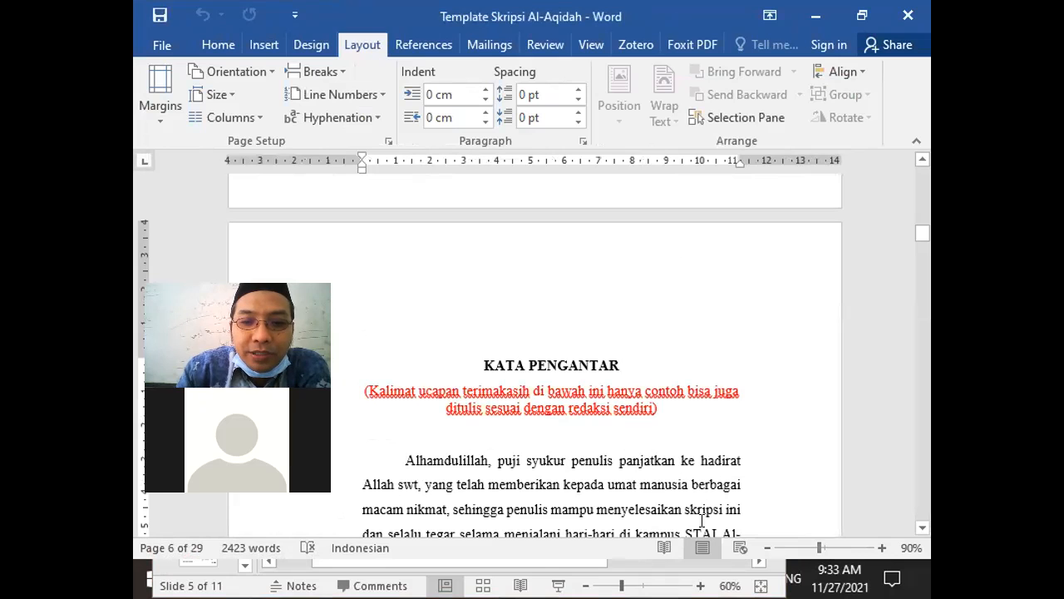
{"action": "left_click", "coordinate": [525, 567]}
{"action": "left_click", "coordinate": [799, 406]}
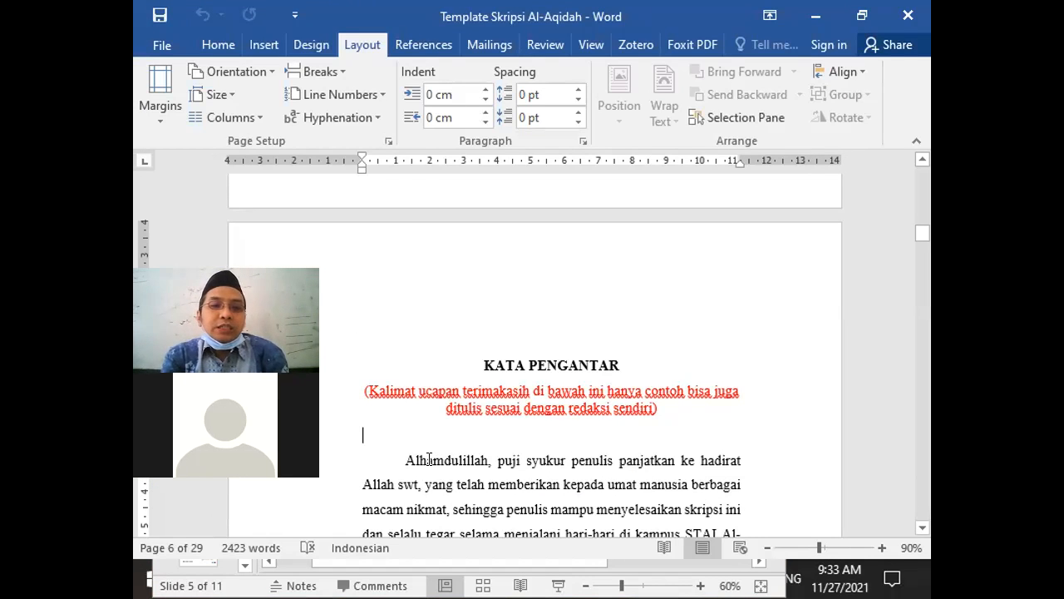
{"action": "left_click_drag", "start_coordinate": [406, 460], "coordinate": [511, 477]}
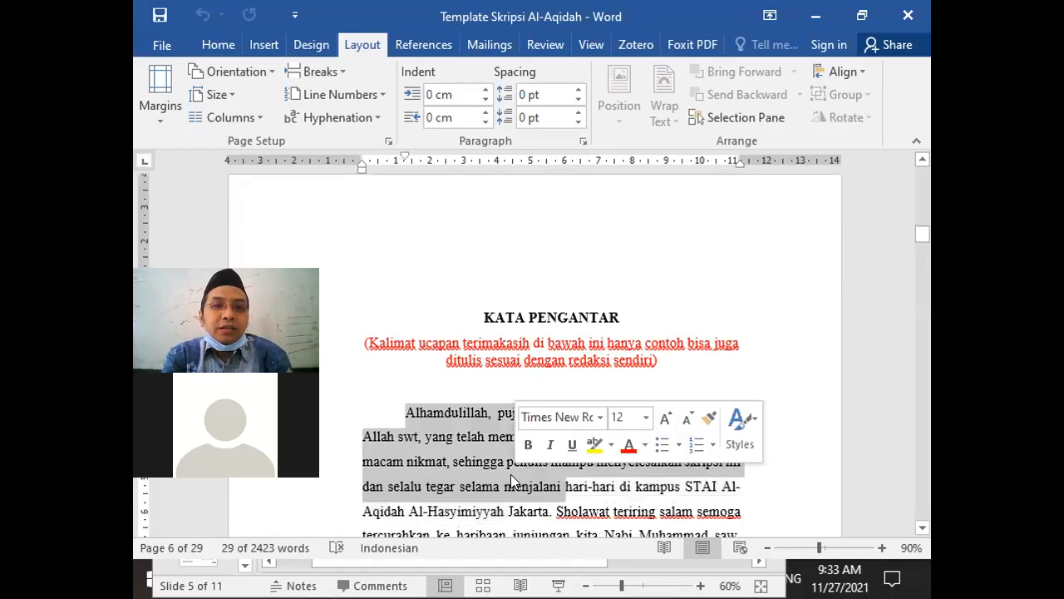
{"action": "left_click", "coordinate": [583, 141]}
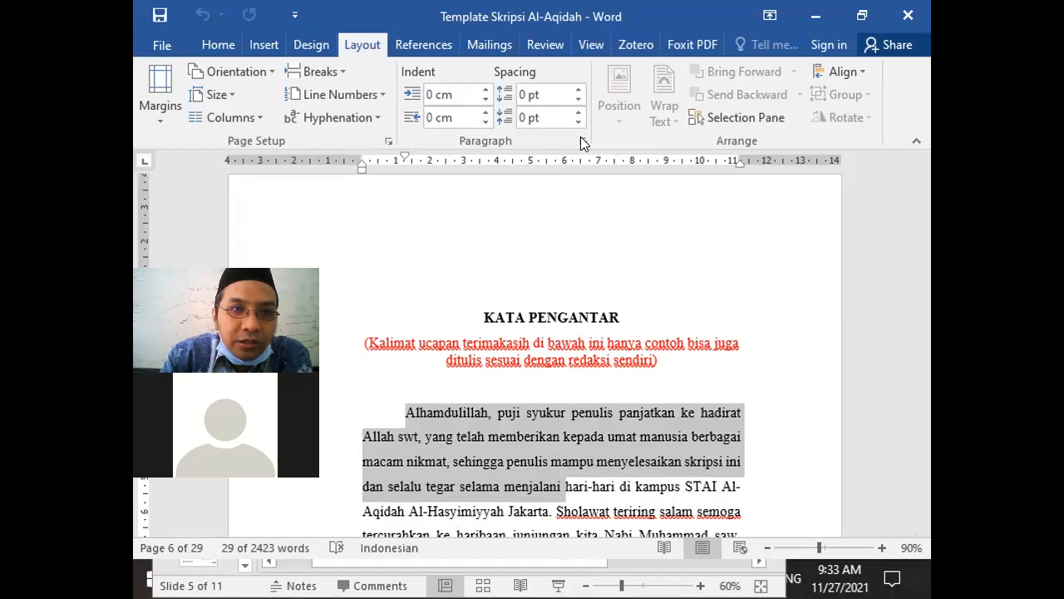
{"action": "key", "text": "alt+f"}
{"action": "key", "text": "Escape"}
{"action": "key", "text": "alt+h"}
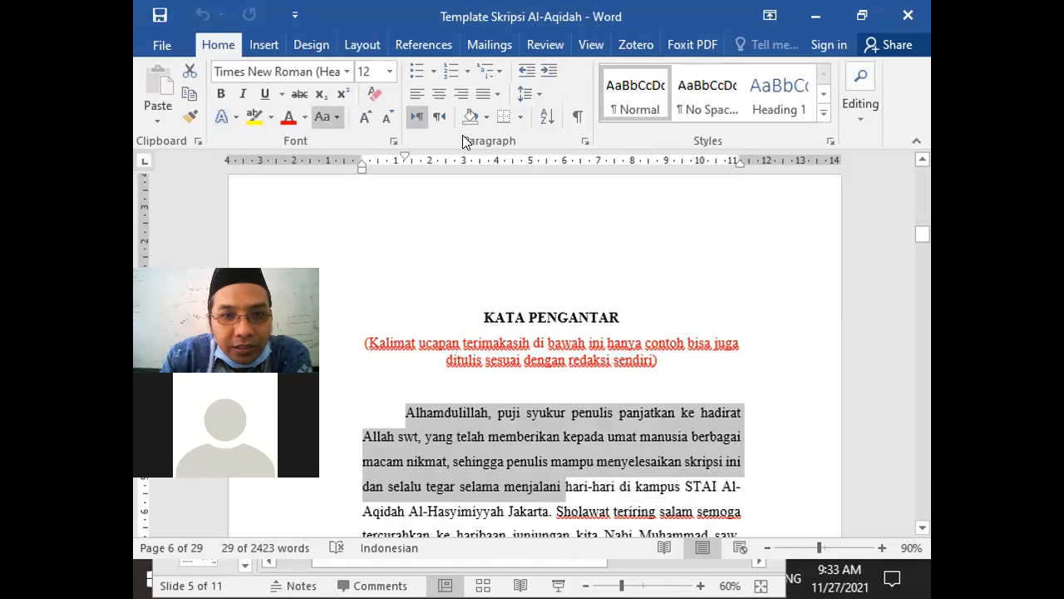
{"action": "left_click", "coordinate": [584, 142]}
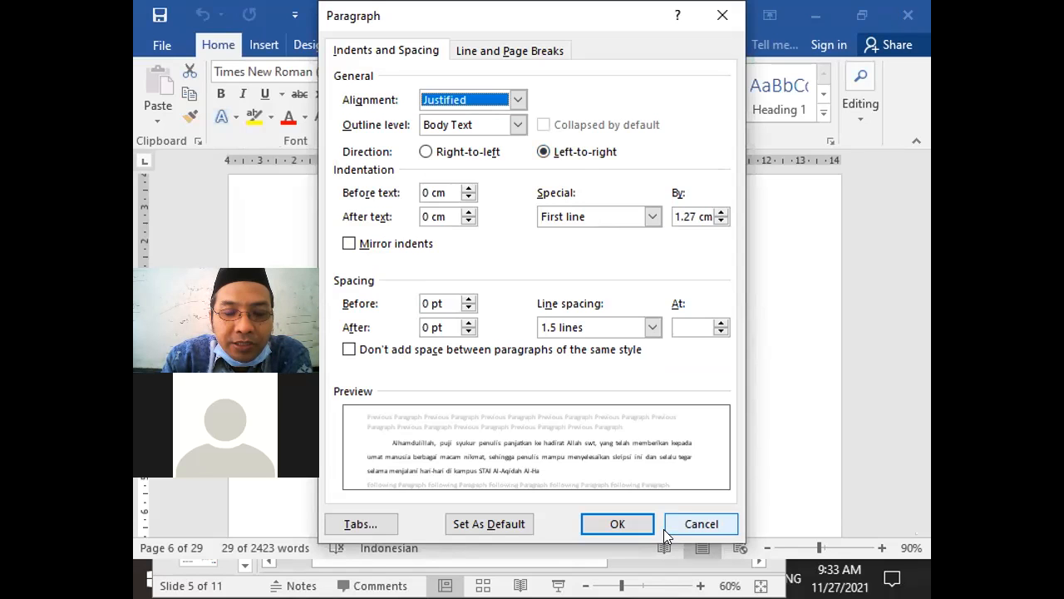
{"action": "left_click", "coordinate": [652, 328]}
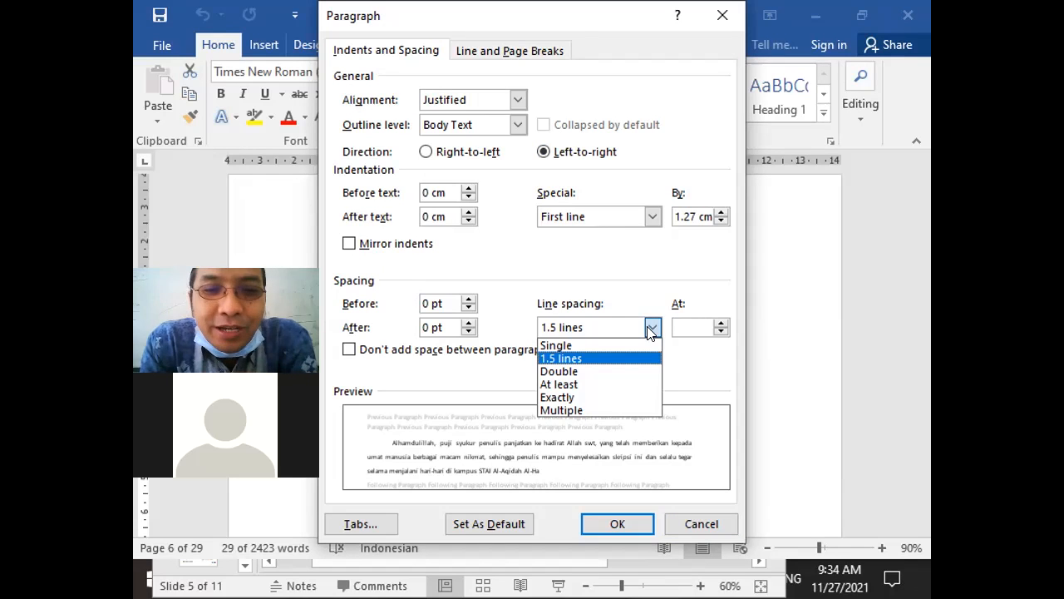
{"action": "left_click", "coordinate": [602, 372]}
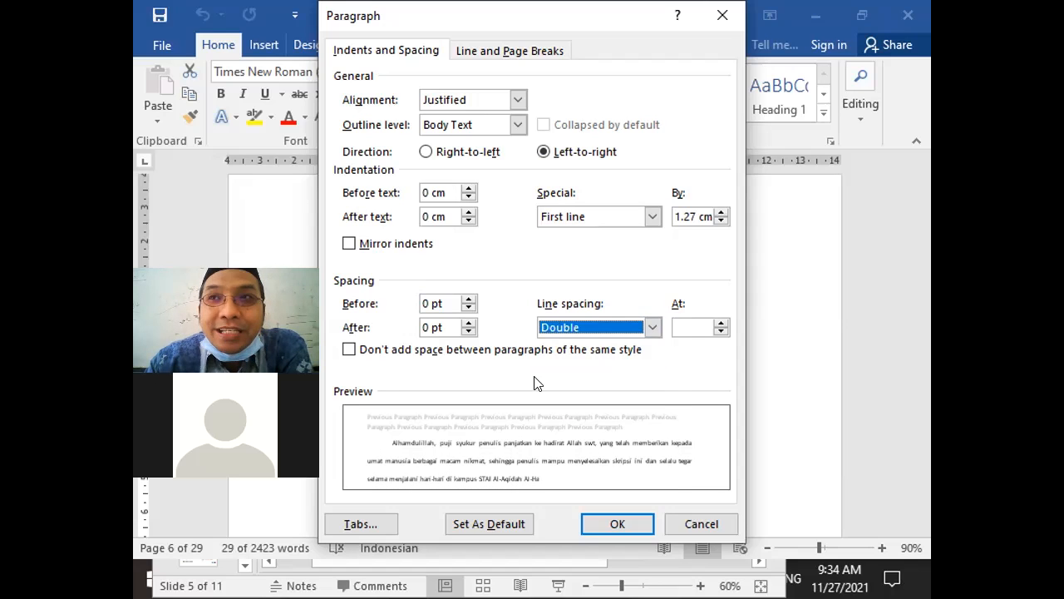
{"action": "left_click", "coordinate": [633, 522]}
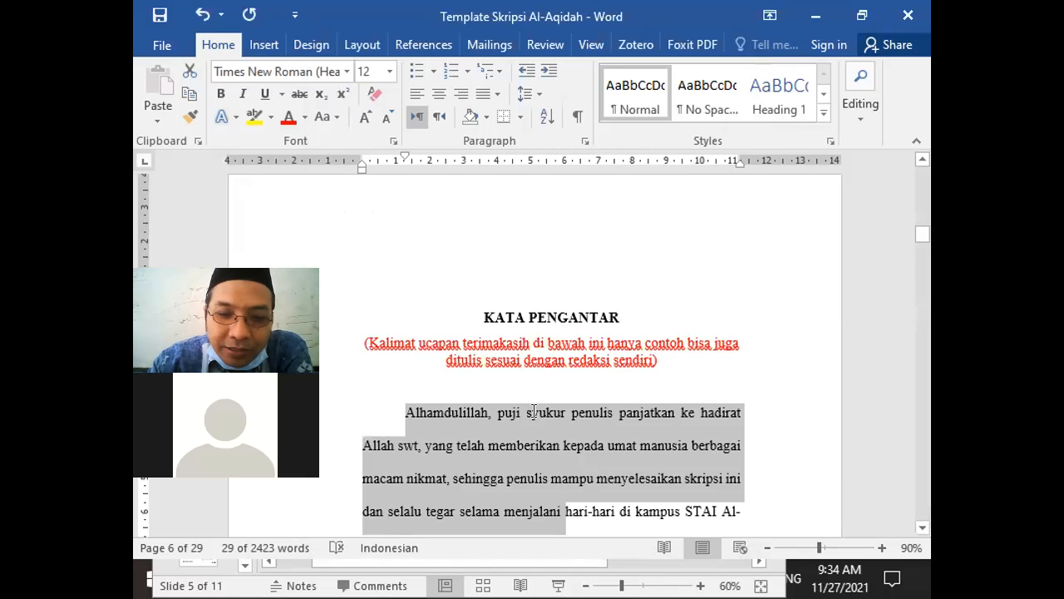
Step: Reselect part of the first body paragraph, starting at "puji syukur", and examine its before and after spacing in the paragraph settings
{"action": "left_click", "coordinate": [533, 411]}
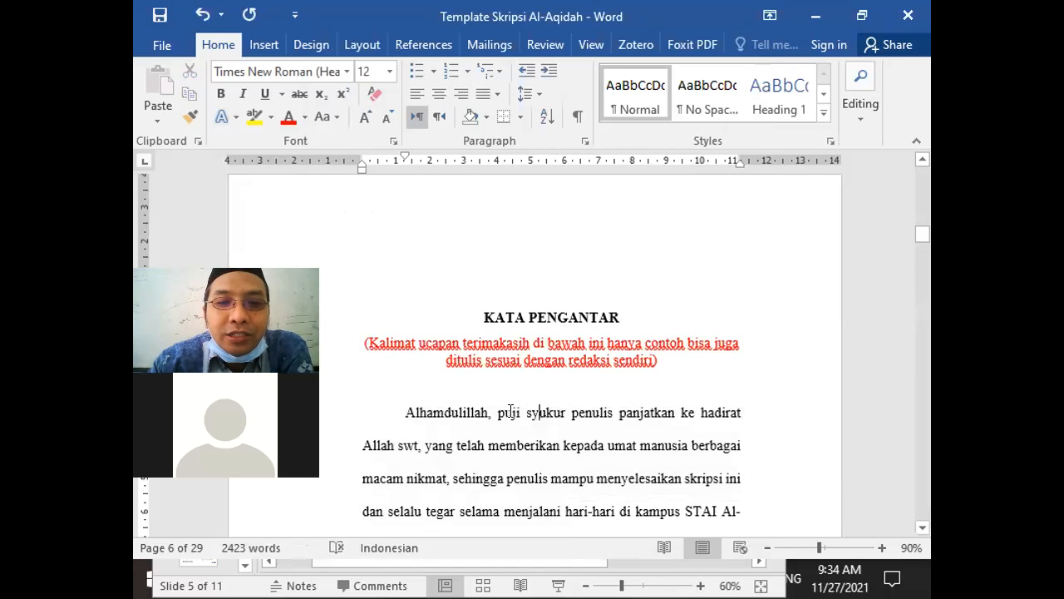
{"action": "left_click_drag", "start_coordinate": [519, 488], "coordinate": [499, 412]}
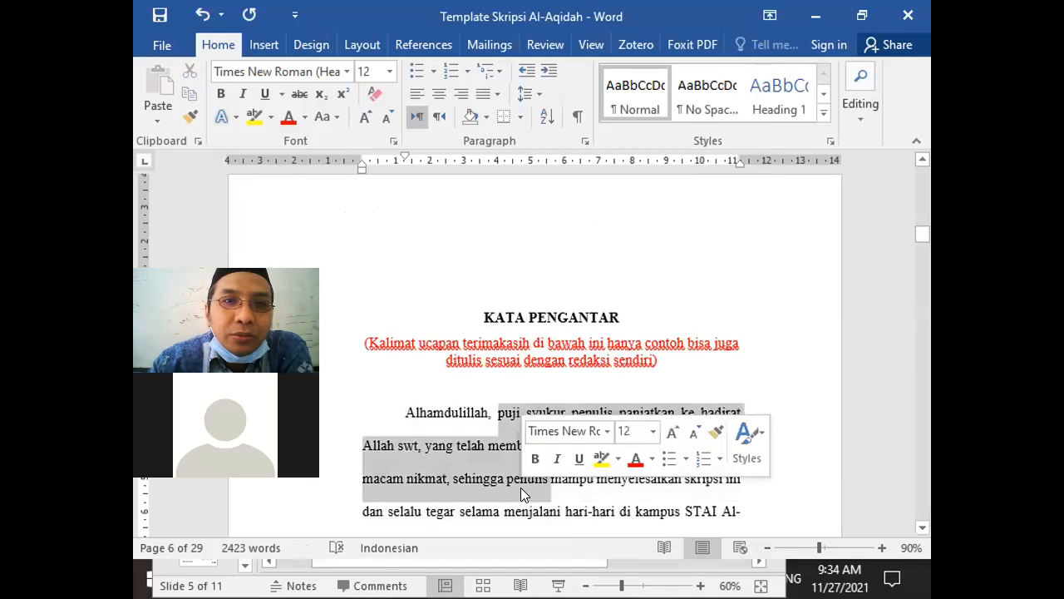
{"action": "left_click", "coordinate": [583, 141]}
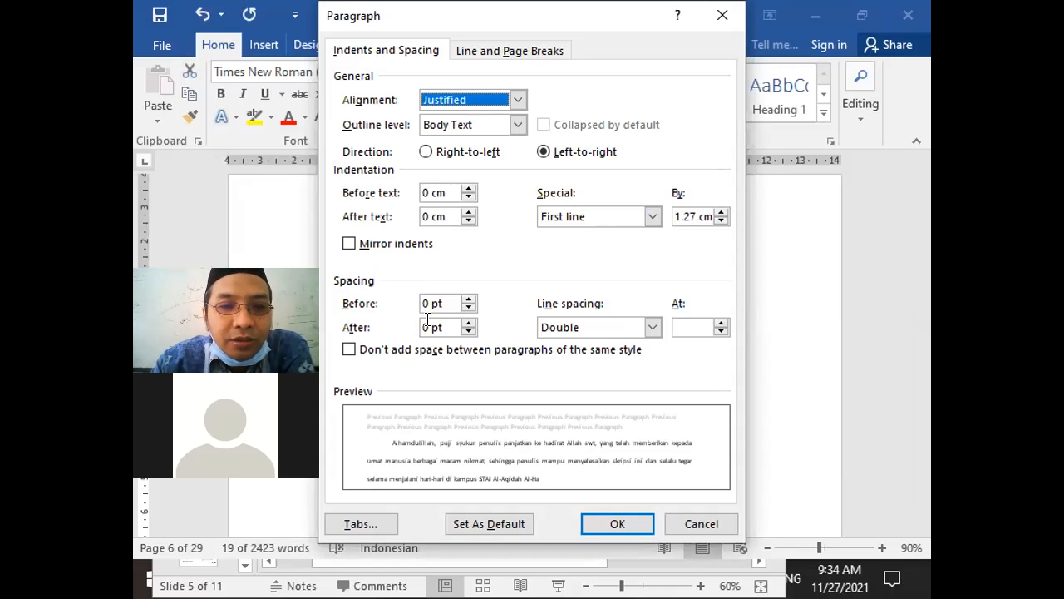
{"action": "left_click", "coordinate": [617, 522]}
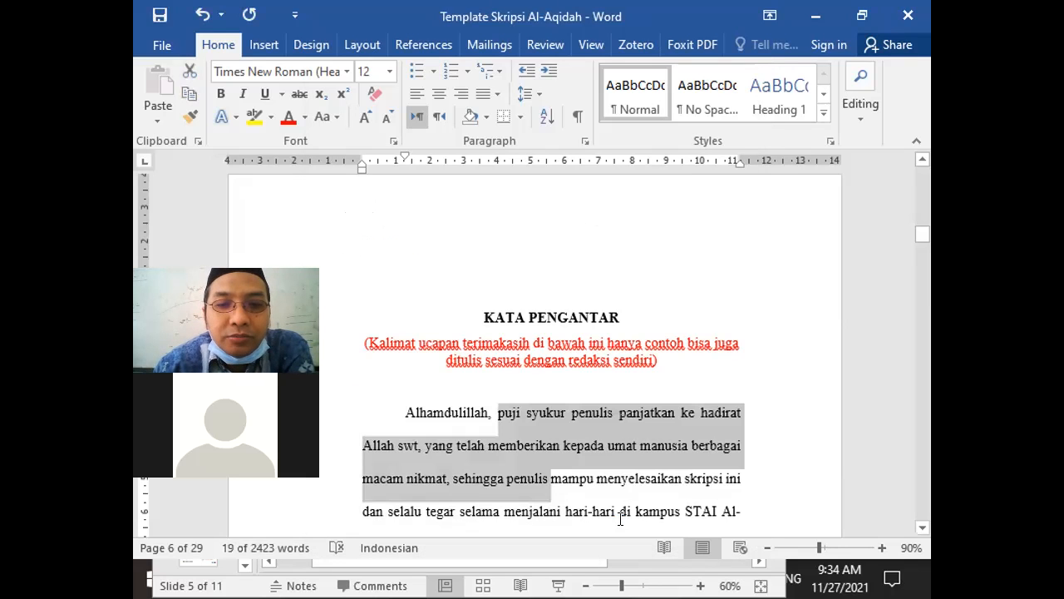
Step: Try splitting the first body paragraph after "berbagai" with a paragraph break, and undo the break
{"action": "key", "text": "Right"}
{"action": "left_click", "coordinate": [741, 445]}
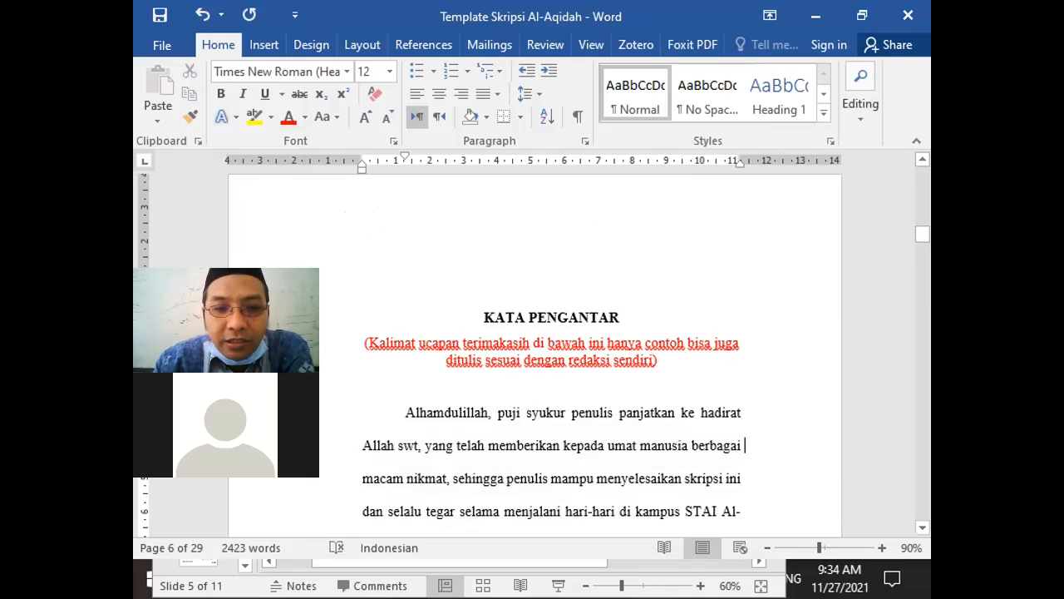
{"action": "key", "text": "Return"}
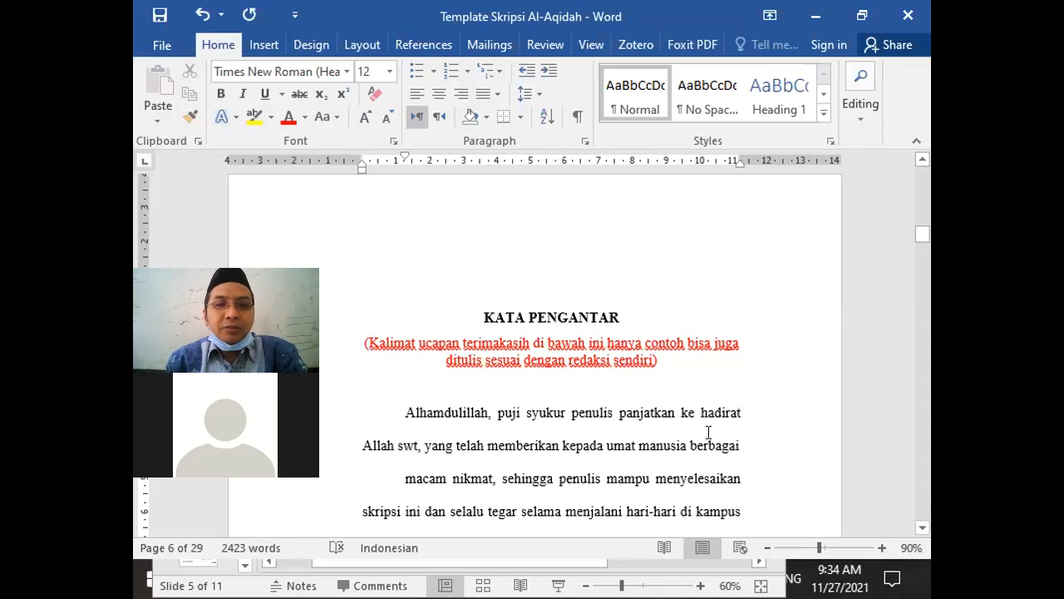
{"action": "key", "text": "ctrl+z"}
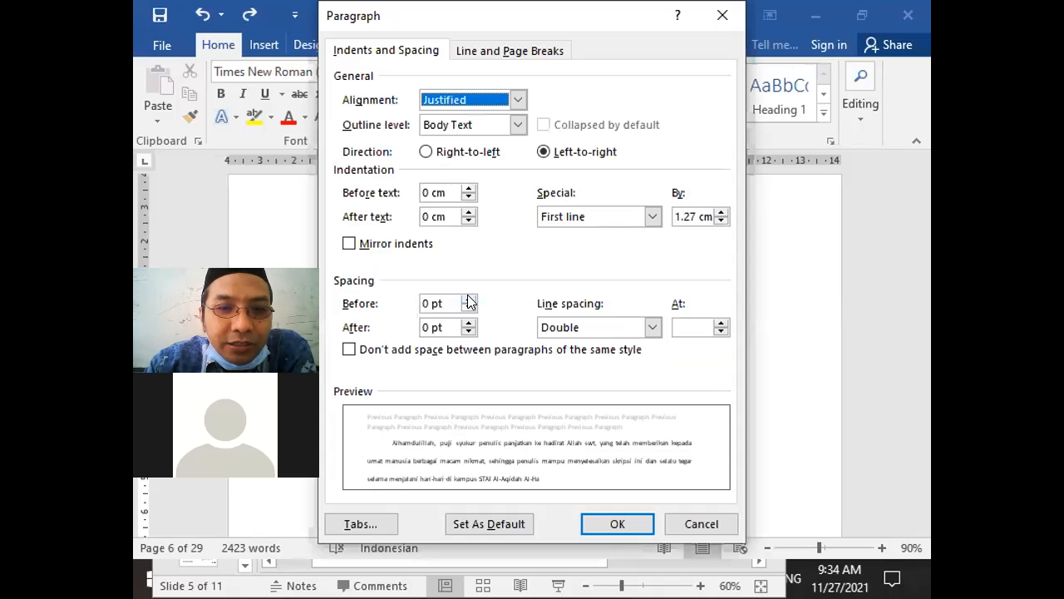
Step: Set the first body paragraph's spacing before to 6 pt, and remove the paragraph break after "berbagai"
{"action": "left_click", "coordinate": [469, 298]}
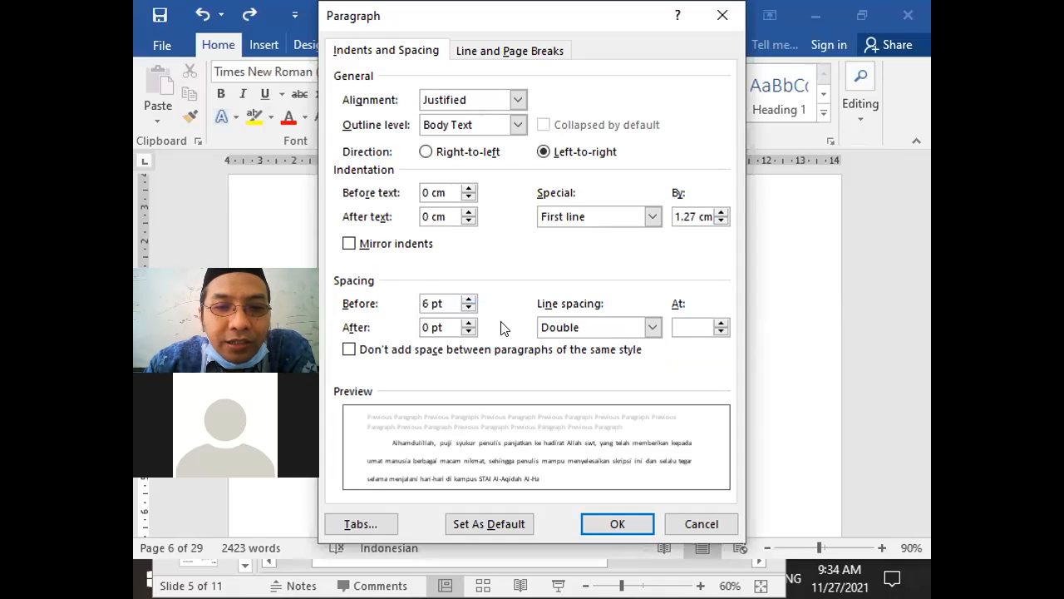
{"action": "left_click", "coordinate": [608, 522]}
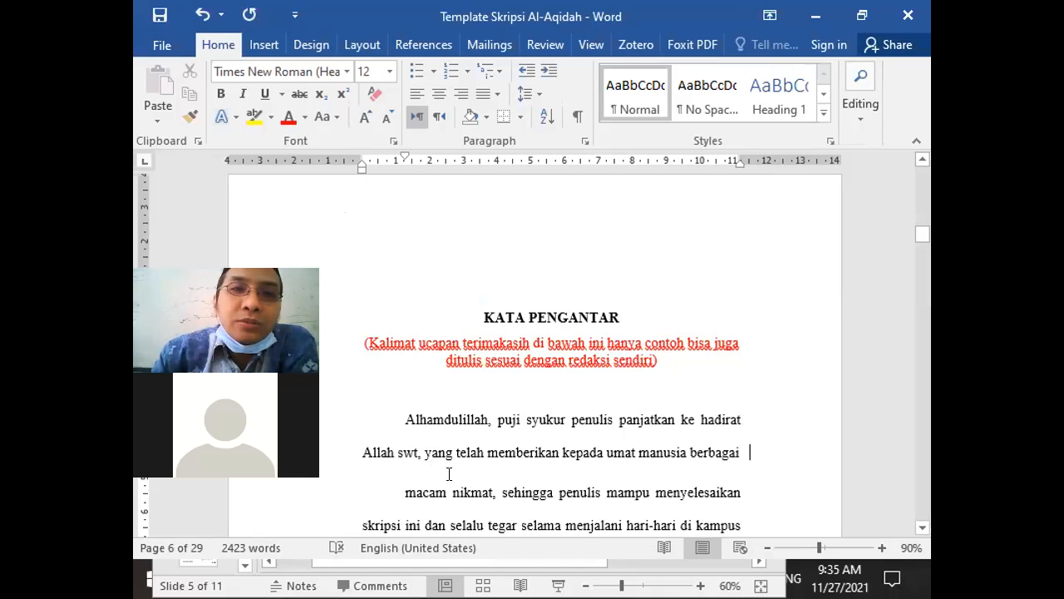
{"action": "key", "text": "Delete"}
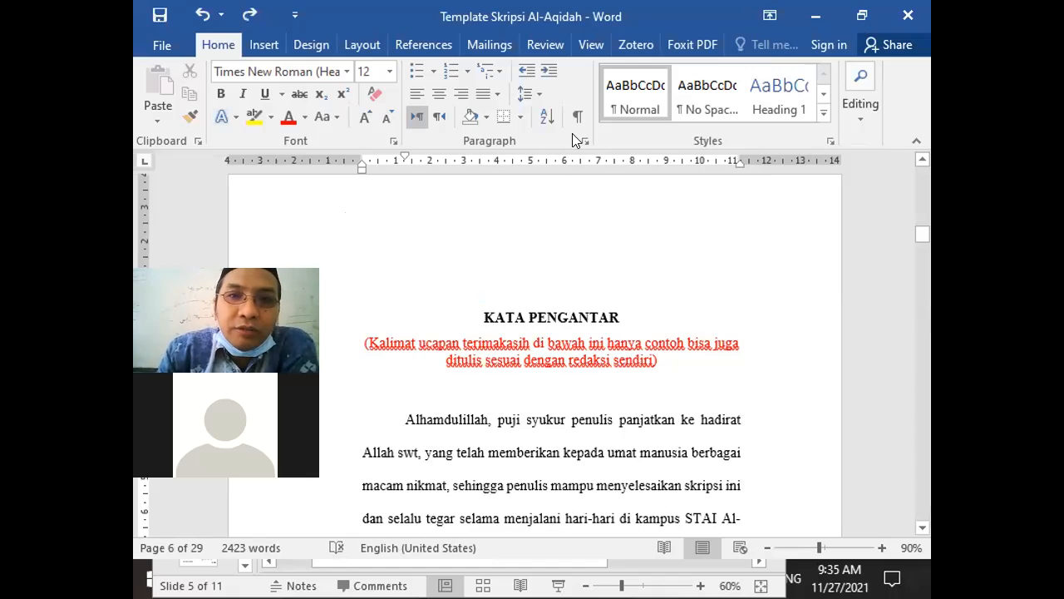
Step: Set the first body paragraph's spacing before to 0 pt and check the line spacing options, keeping Double
{"action": "left_click", "coordinate": [585, 141]}
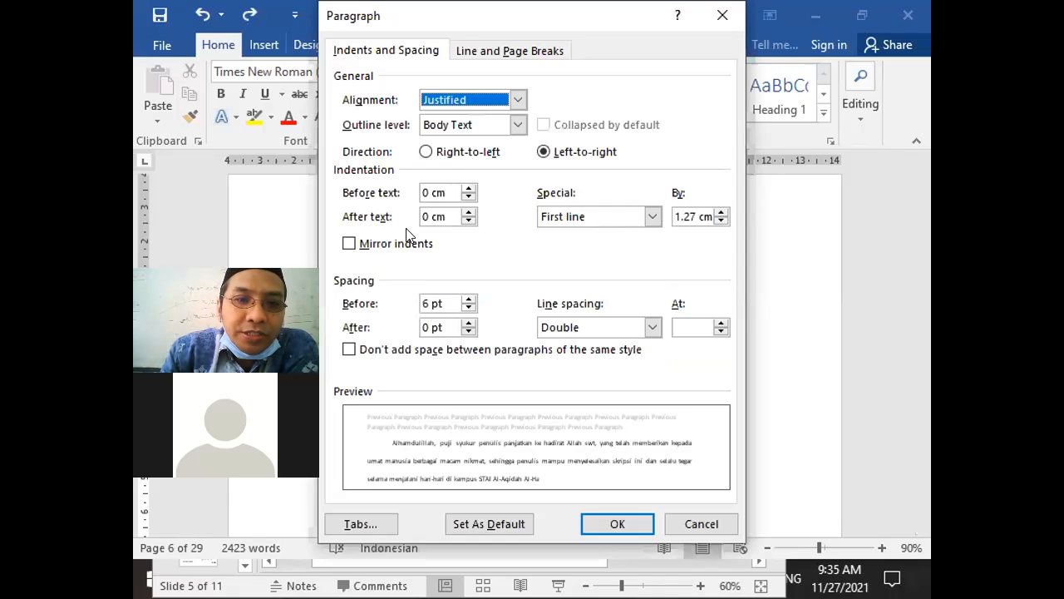
{"action": "left_click", "coordinate": [469, 308]}
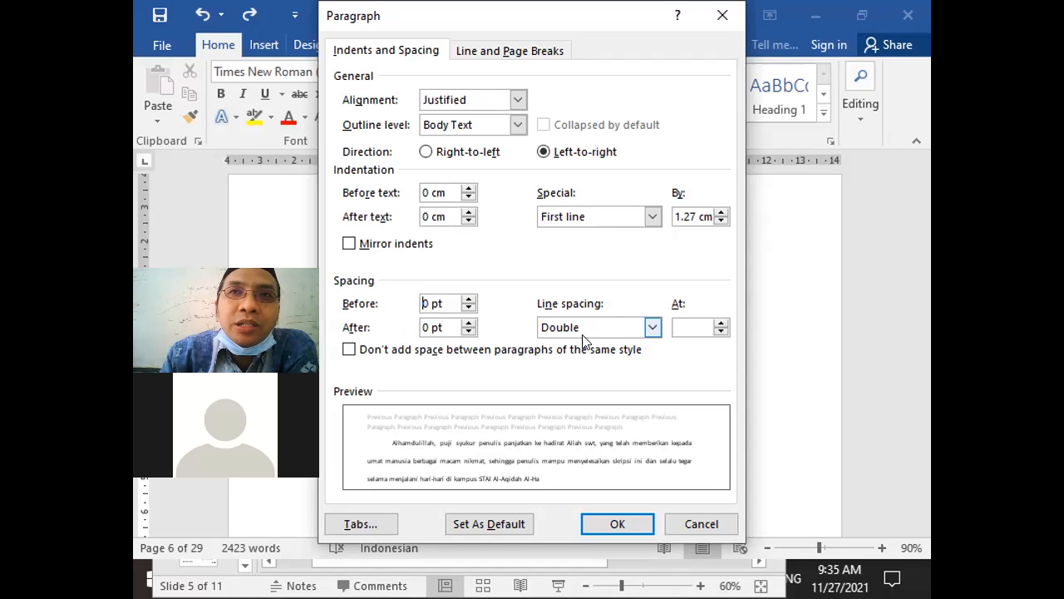
{"action": "left_click", "coordinate": [652, 328]}
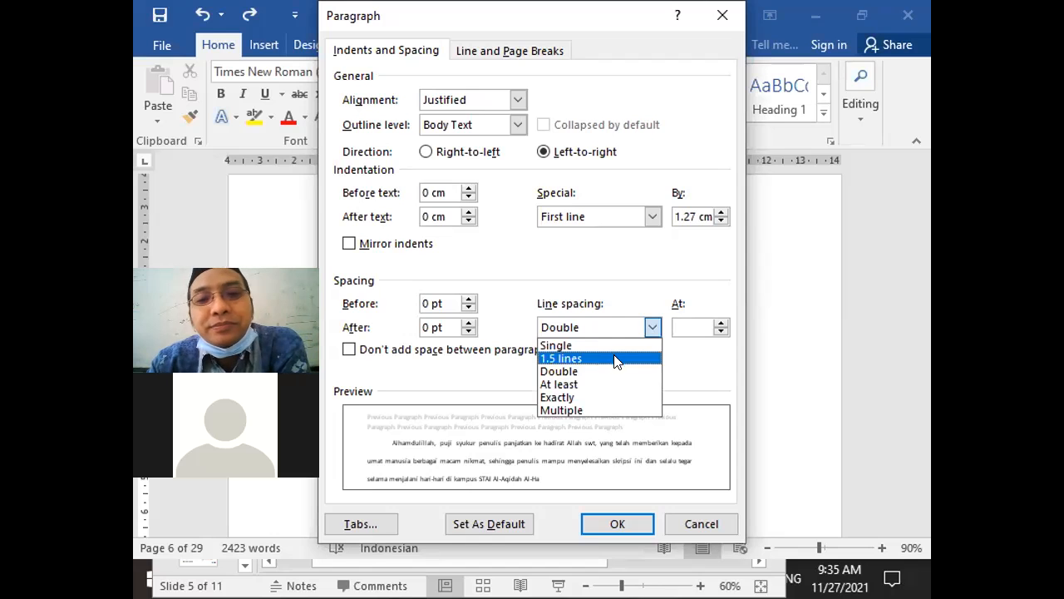
{"action": "left_click", "coordinate": [618, 289]}
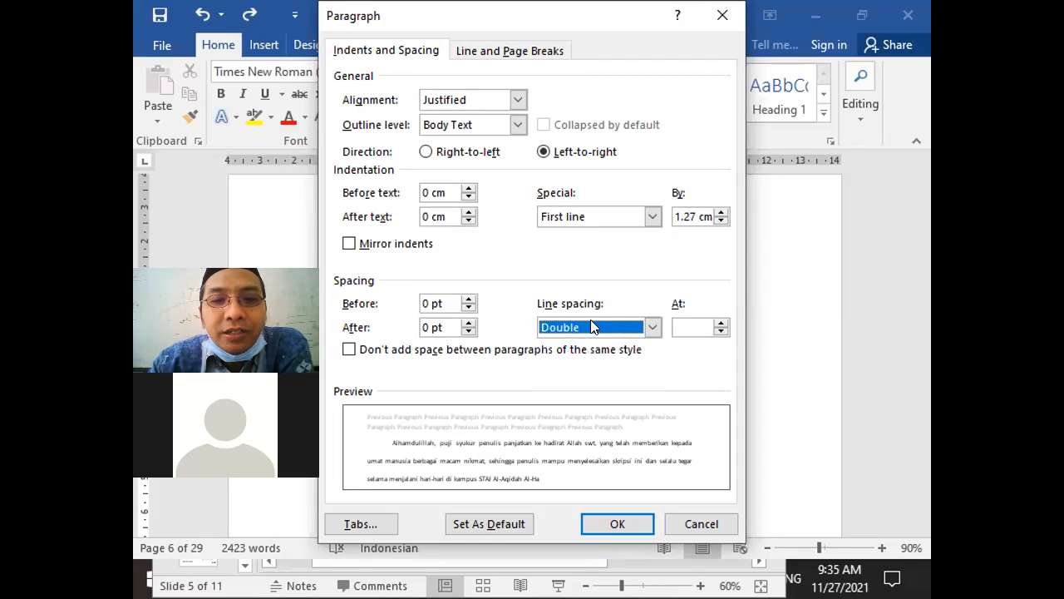
{"action": "left_click", "coordinate": [687, 521]}
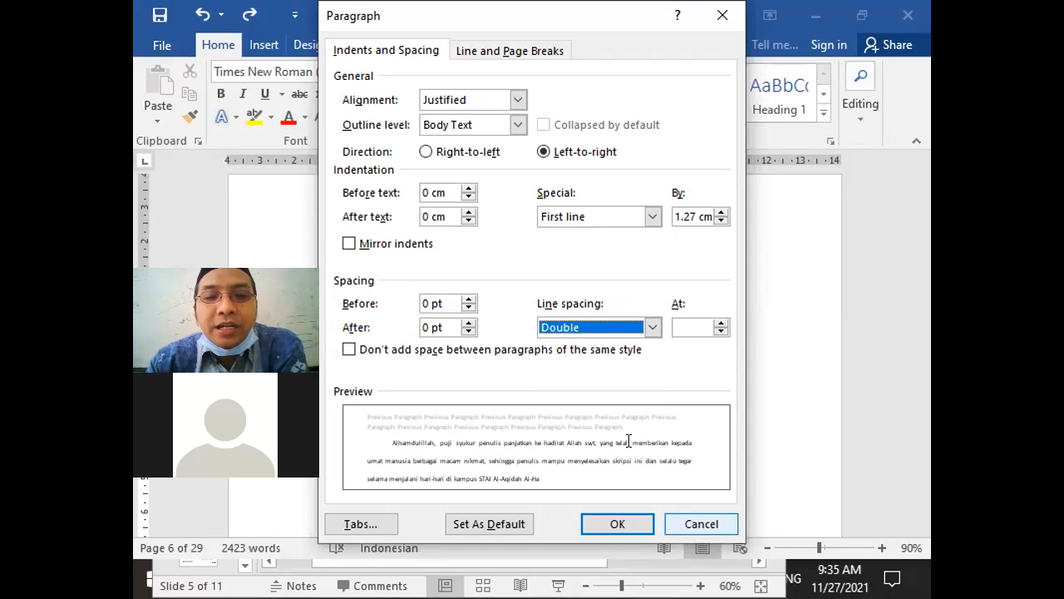